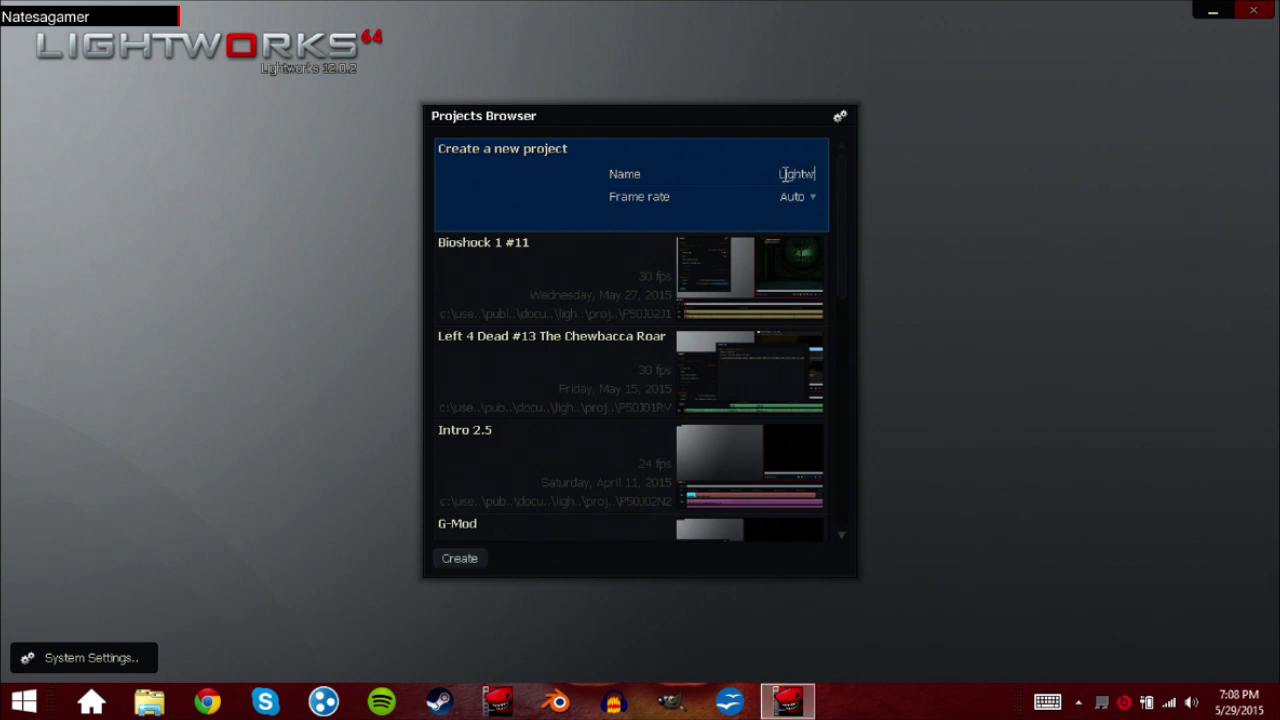
# - Enter 'Lightworks example' as the project name in the Create a new project row
pyautogui.write('orks ')
pyautogui.write('example')
# - Create the project and import Lightworks example.mp4 from the file browser
pyautogui.press('Return')
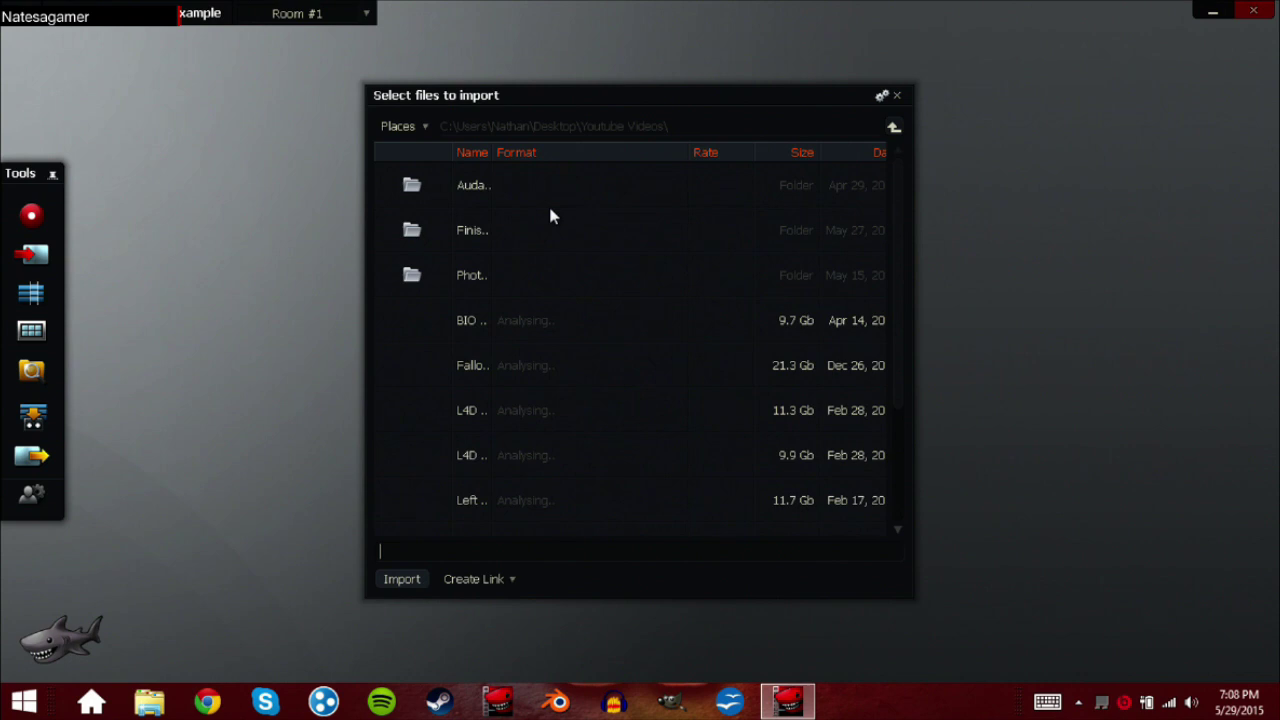
pyautogui.click(53, 175)
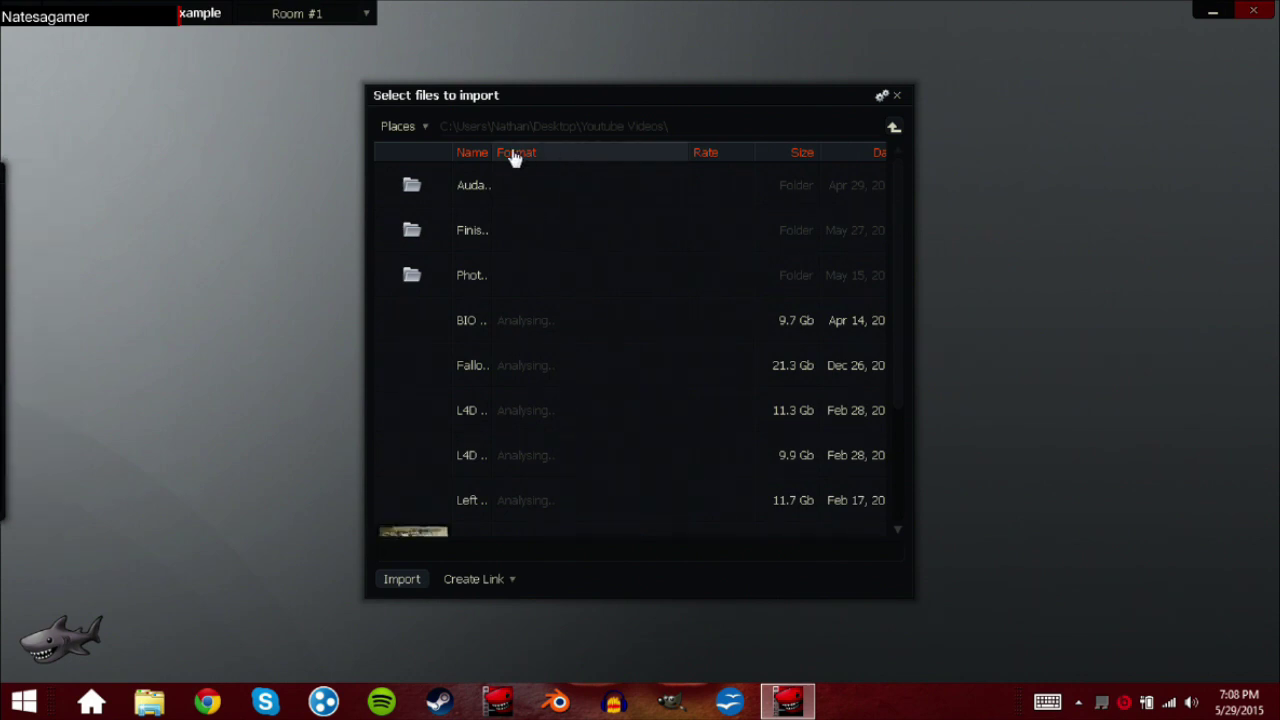
pyautogui.doubleClick(493, 152)
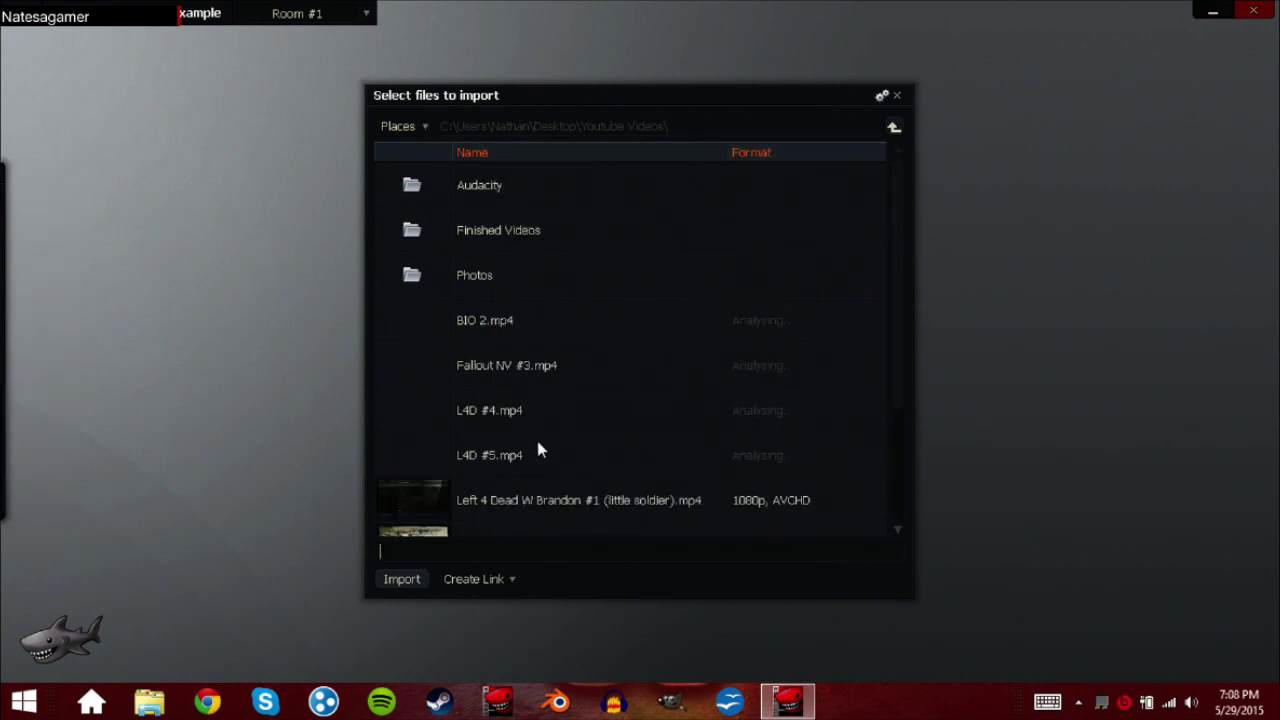
pyautogui.scroll(-3, 537, 450)
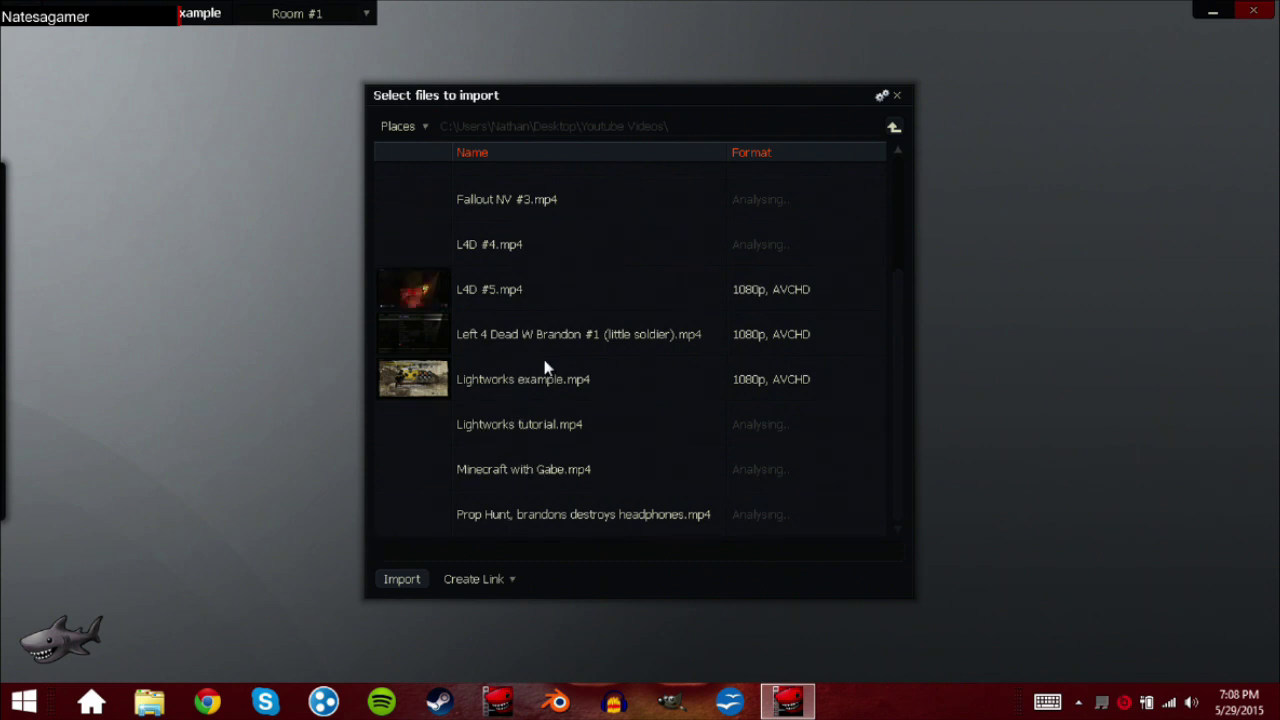
pyautogui.doubleClick(504, 384)
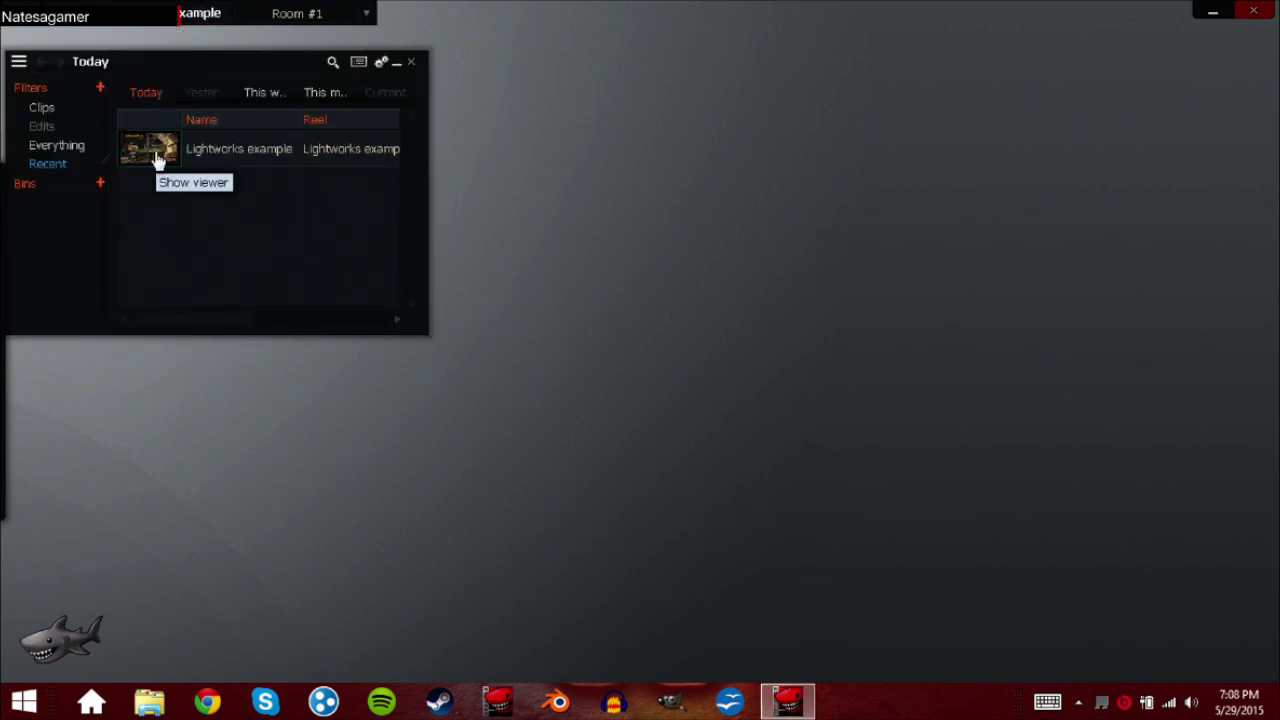
# - Open the imported clip in a viewer and set a mark-in at the loading screen
pyautogui.doubleClick(150, 155)
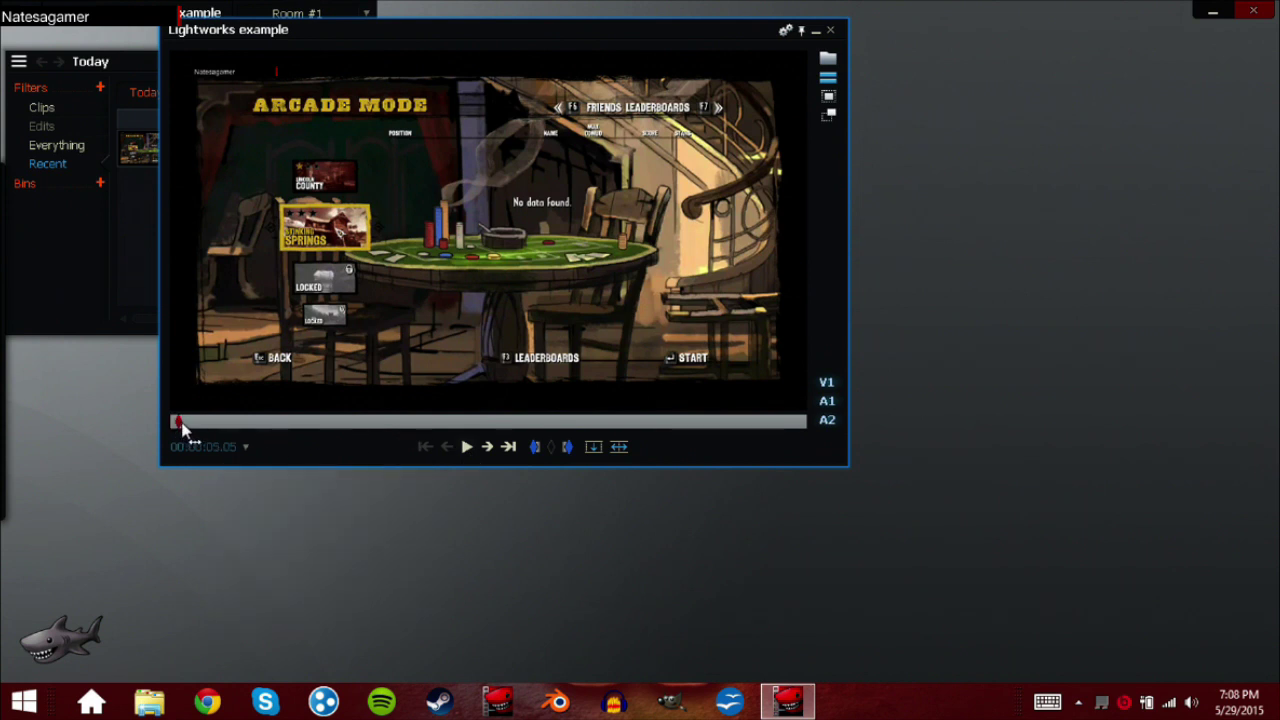
pyautogui.moveTo(173, 424); pyautogui.dragTo(215, 421)
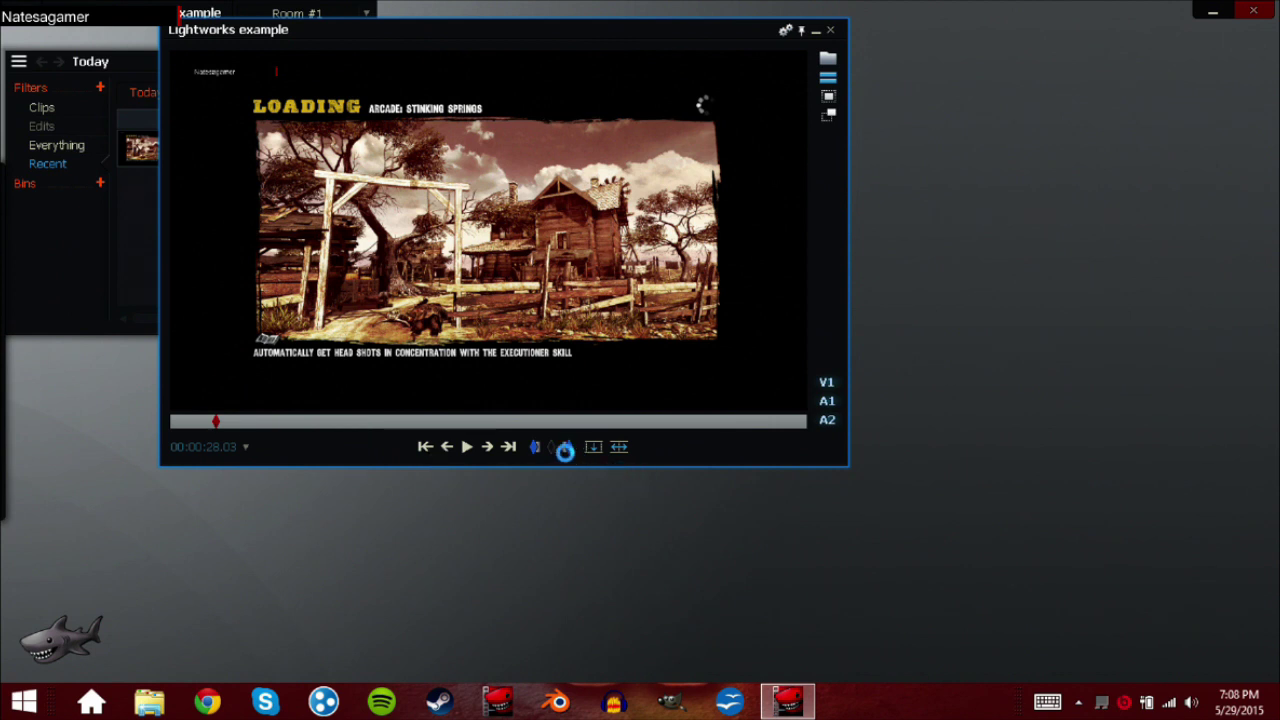
pyautogui.click(507, 449)
pyautogui.moveTo(38, 300)
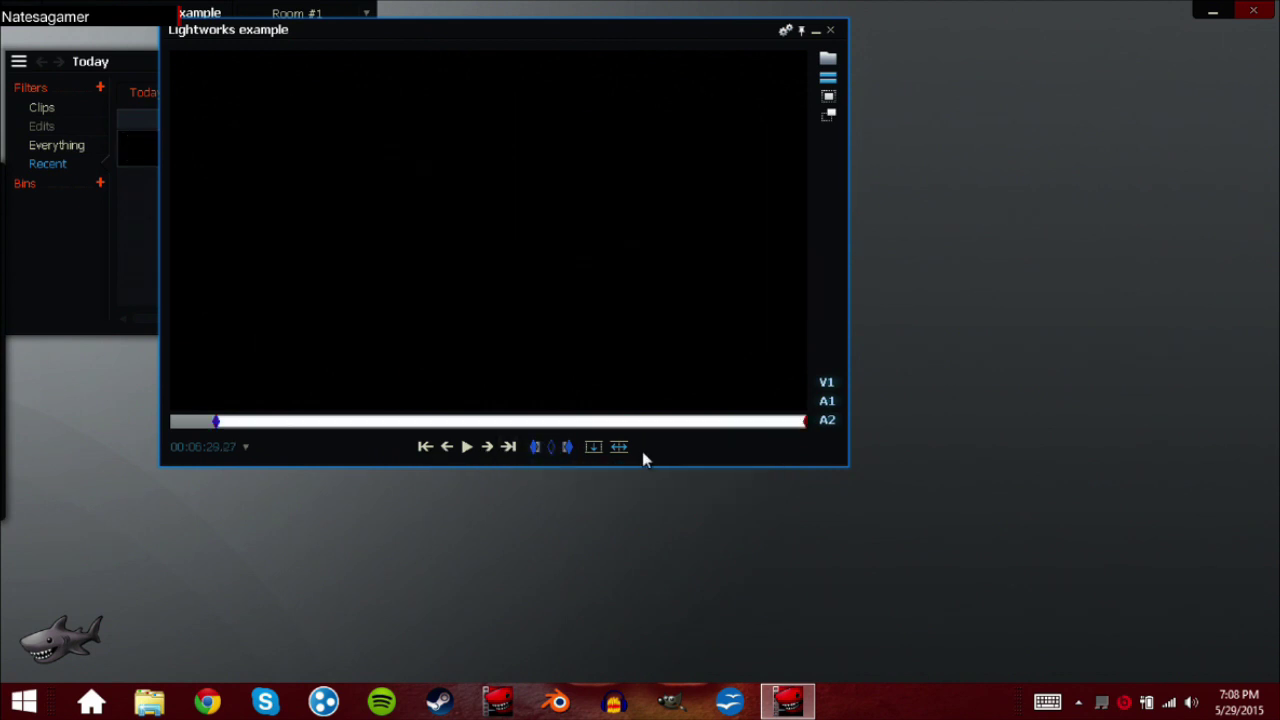
# - Insert the marked clip into new Edit #1 on video and both audio tracks, closing the source viewer
pyautogui.click(32, 294)
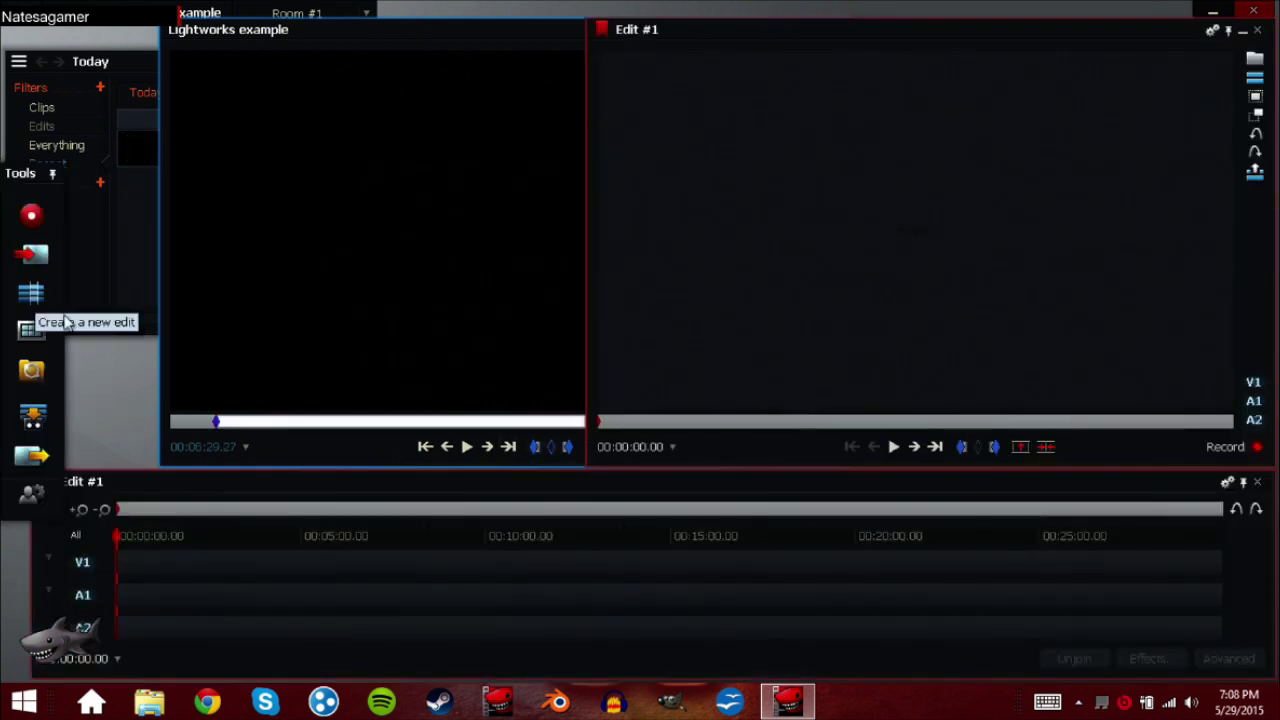
pyautogui.click(116, 68)
pyautogui.click(415, 65)
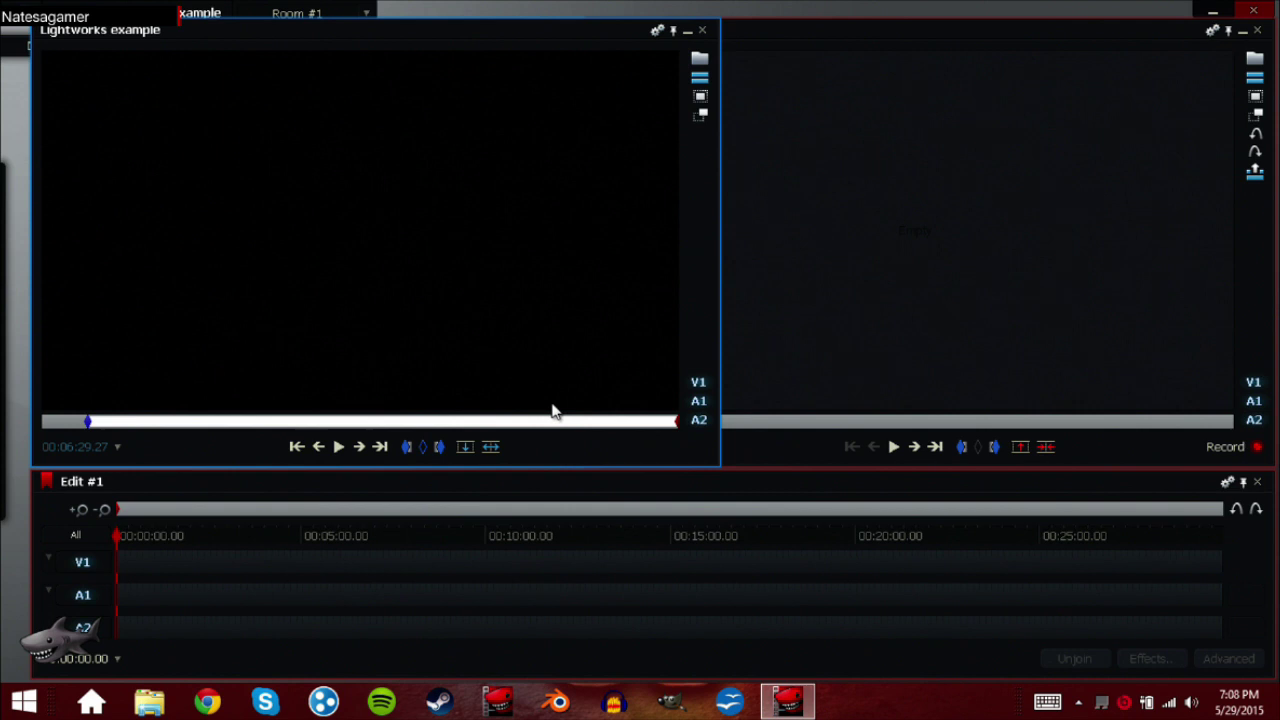
pyautogui.click(490, 447)
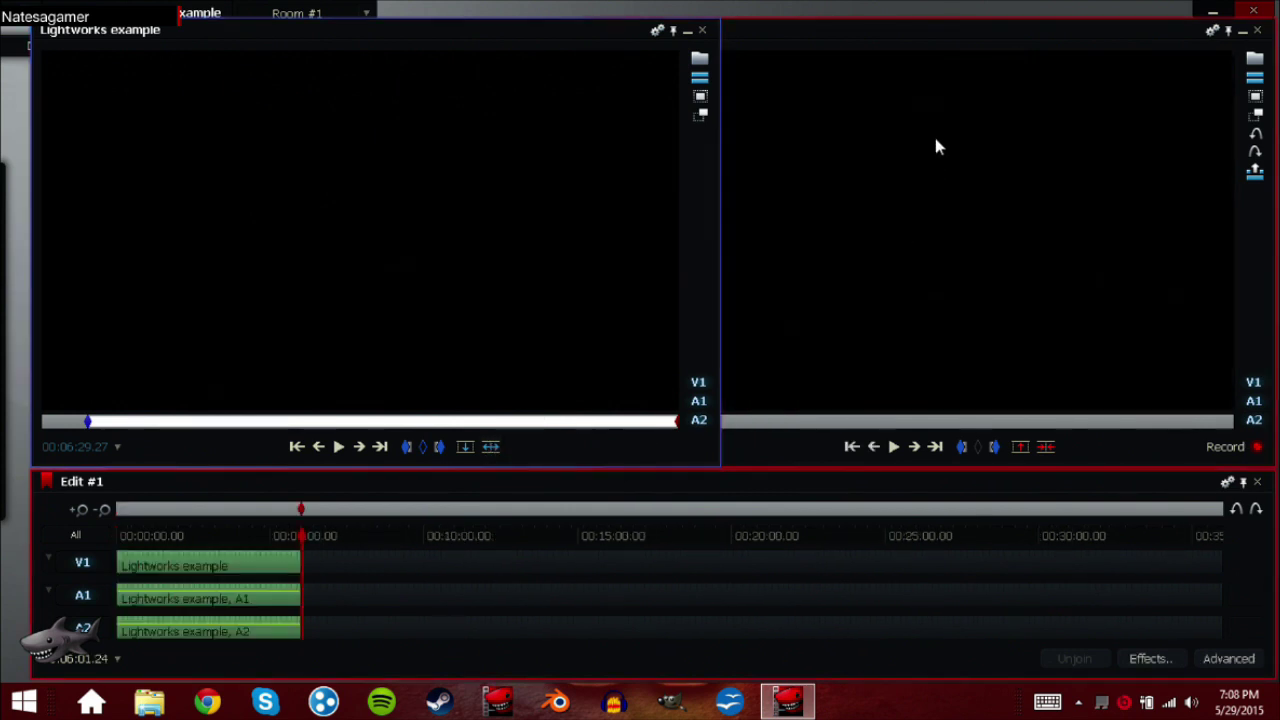
pyautogui.click(703, 31)
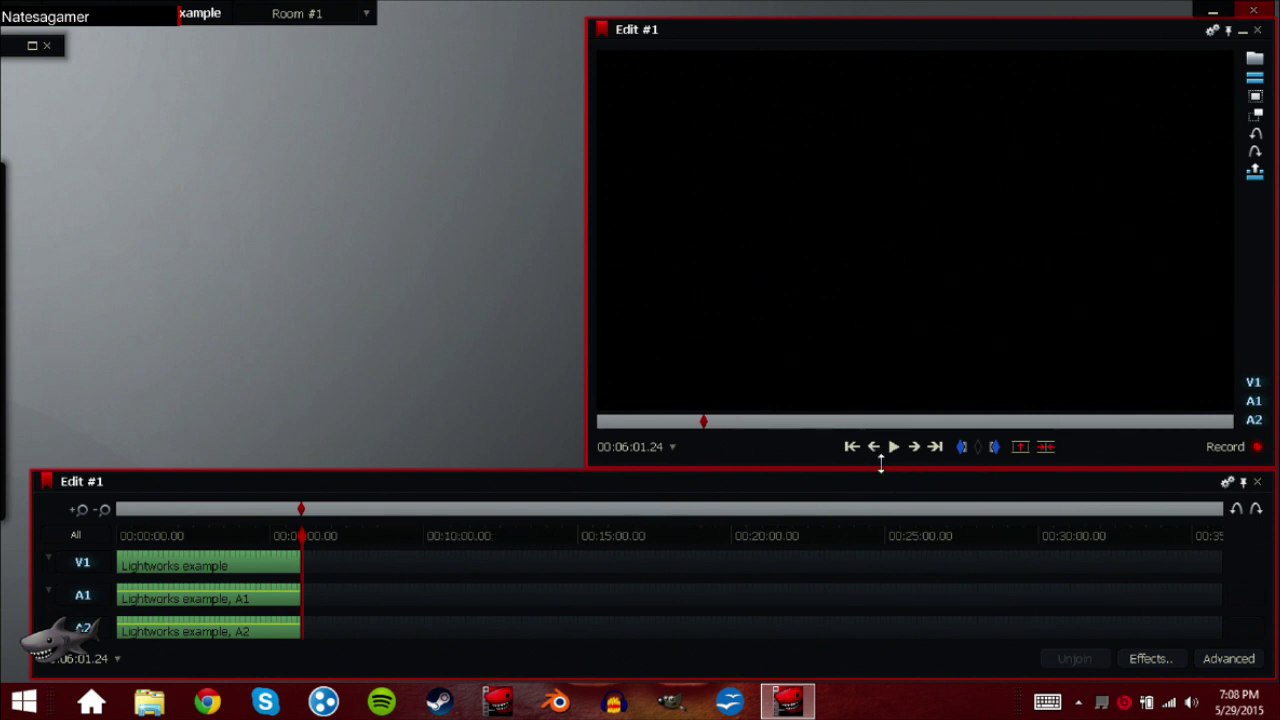
# - Mark from the clip's end to the sequence end and delete that empty section
pyautogui.click(962, 449)
pyautogui.click(962, 449)
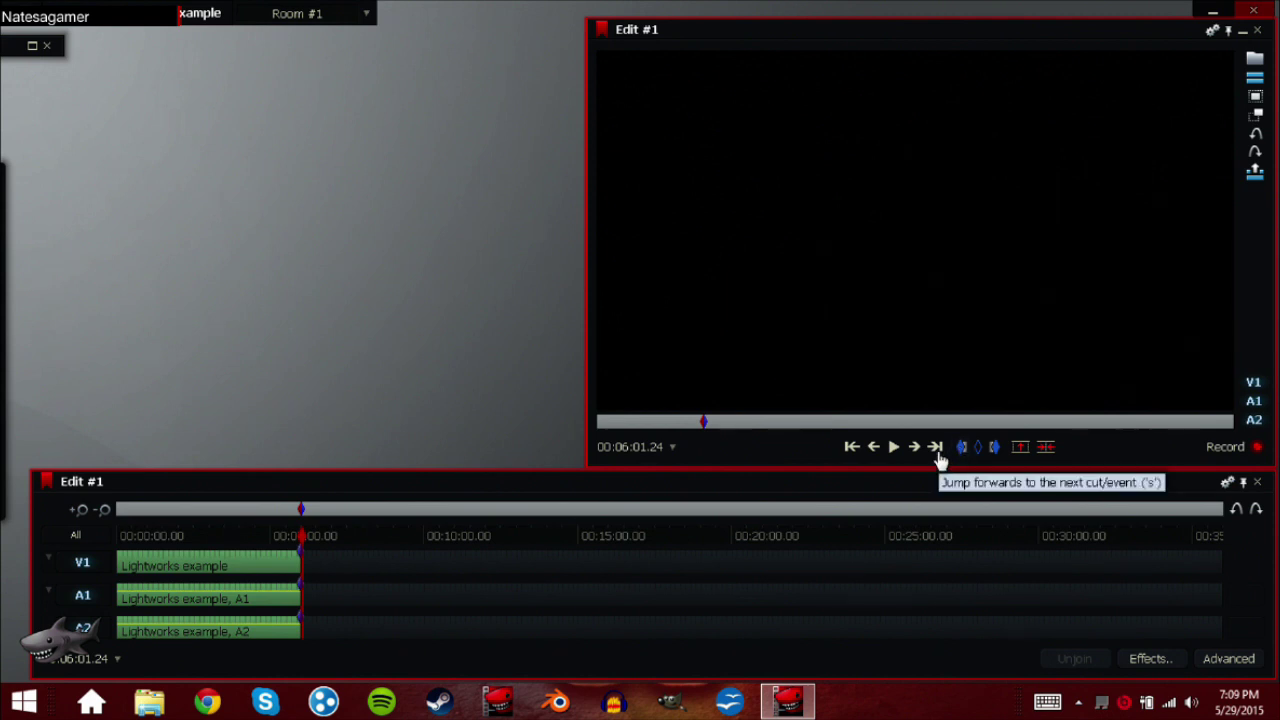
pyautogui.click(936, 449)
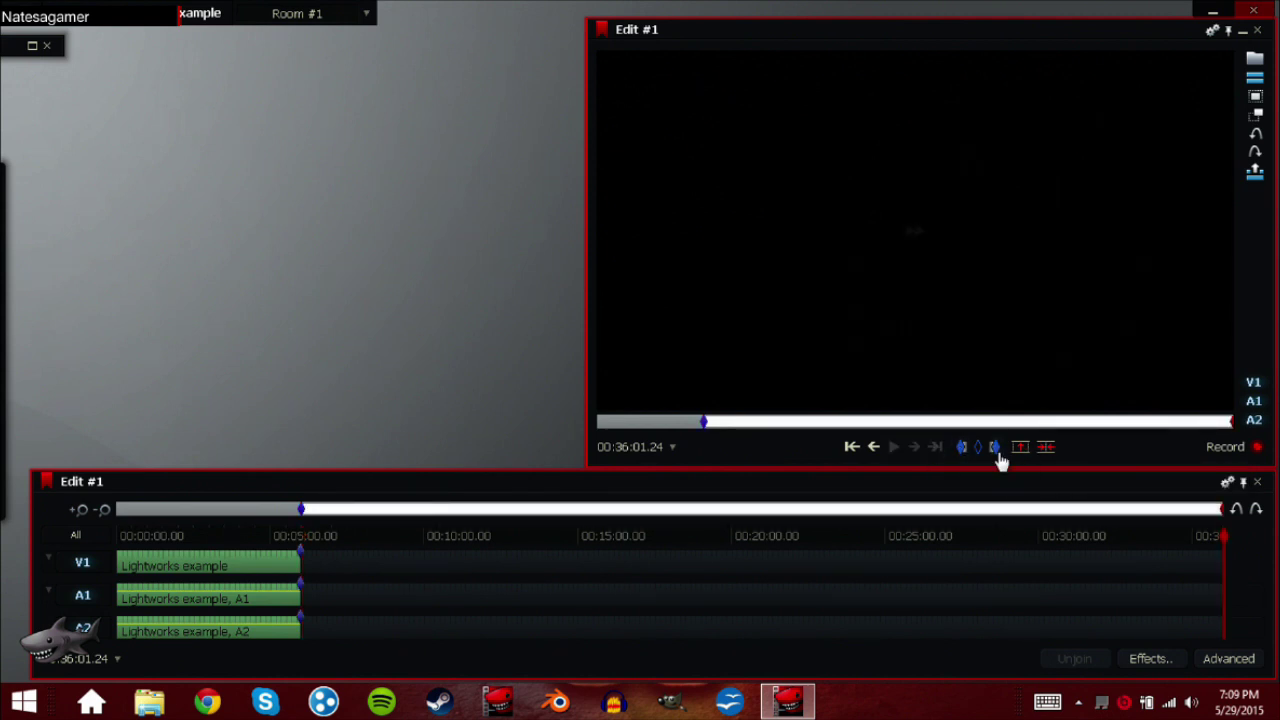
pyautogui.click(509, 530)
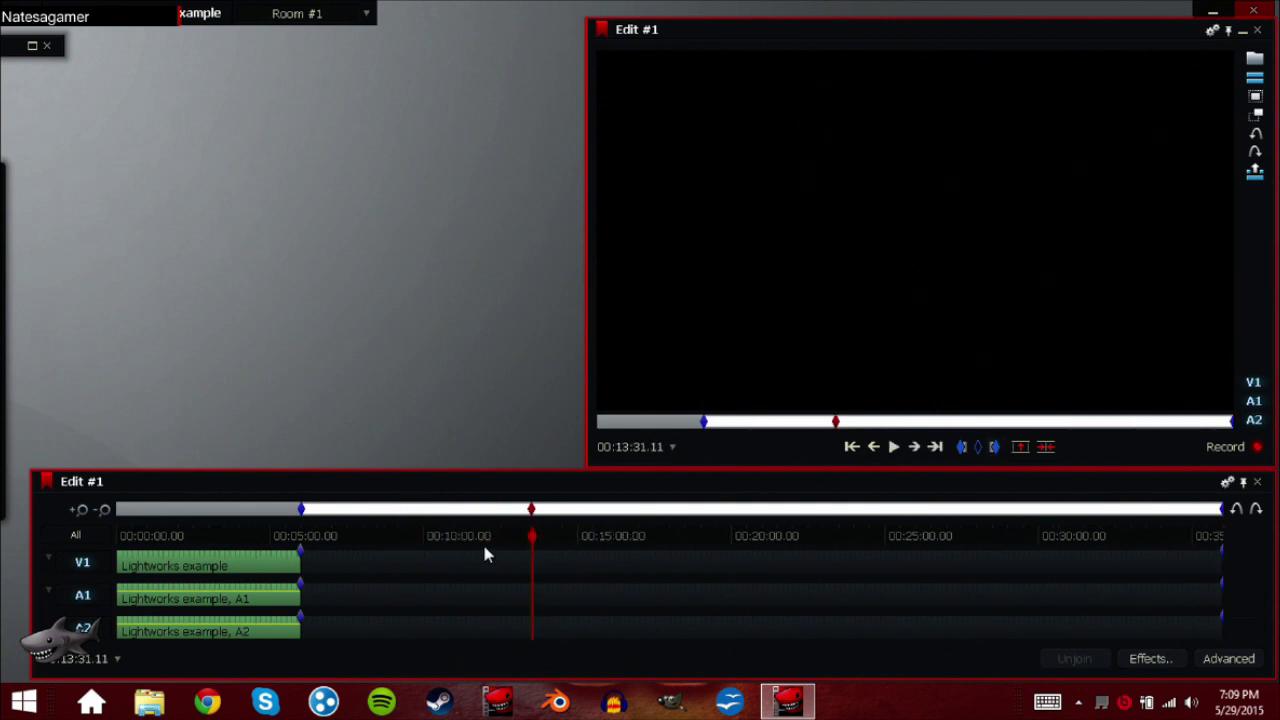
pyautogui.press('End')
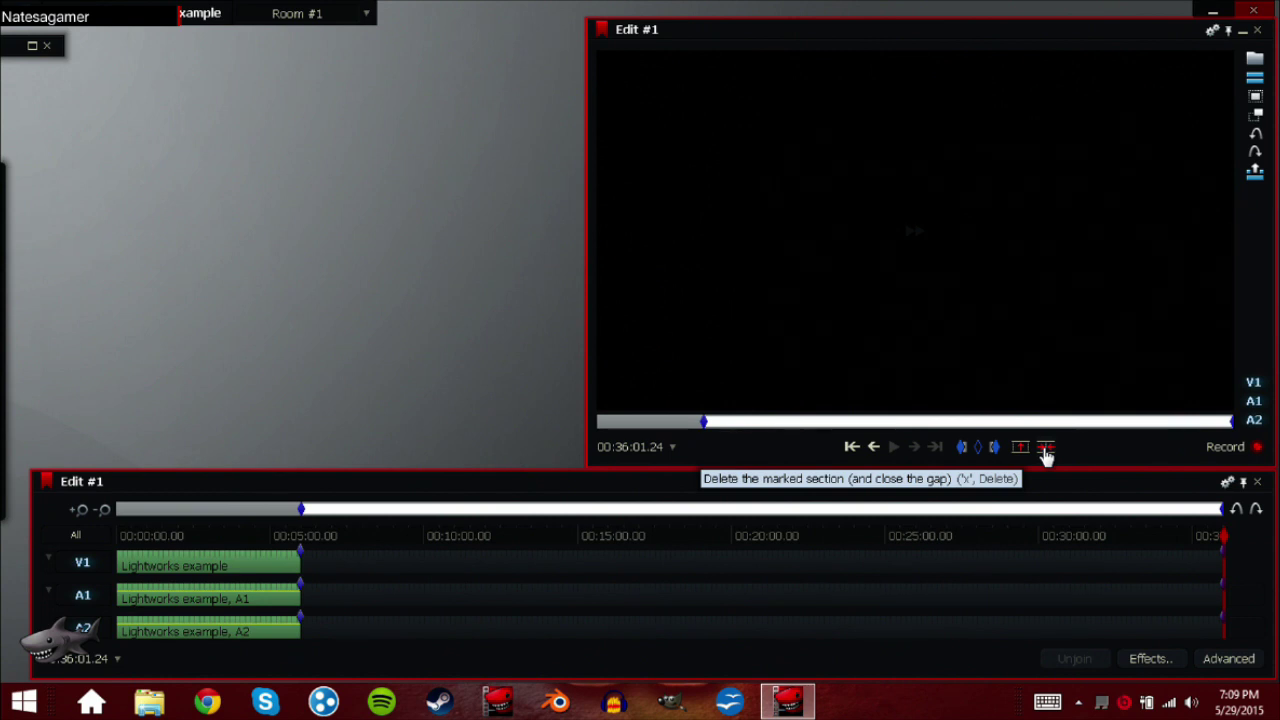
pyautogui.click(1045, 449)
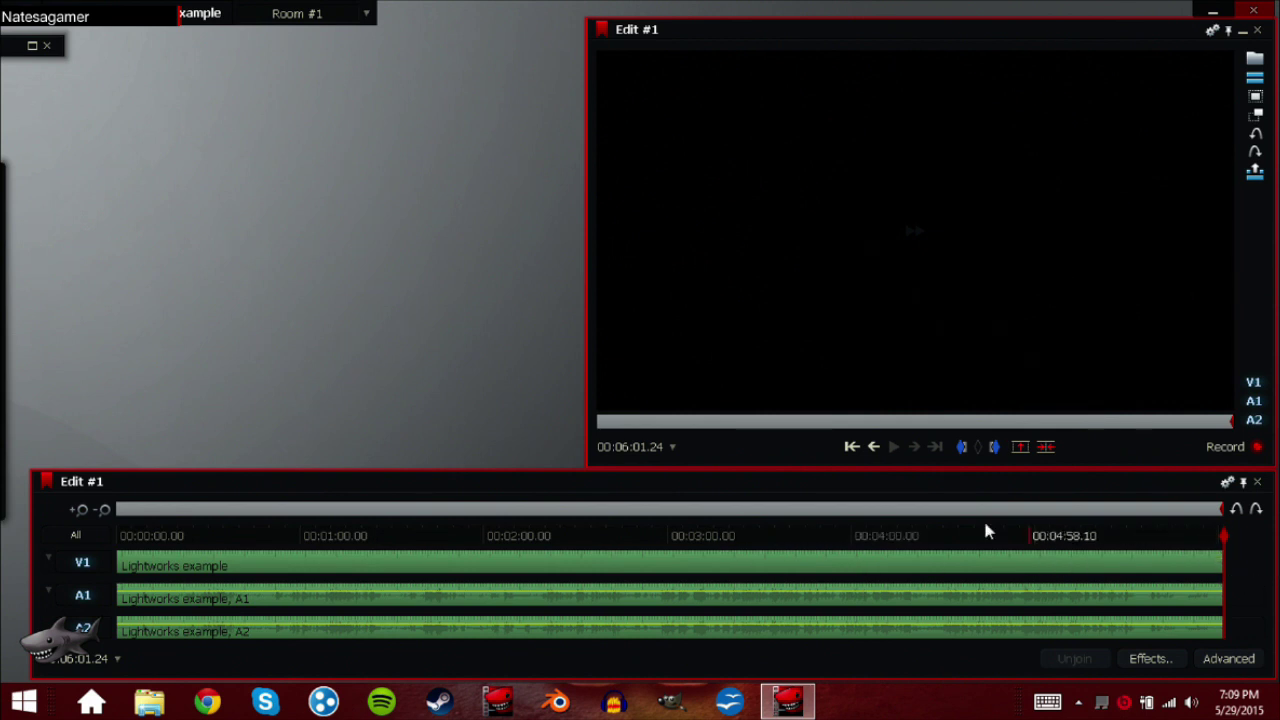
# - Undo the empty-section deletion and clear the in and out marks
pyautogui.click(1256, 511)
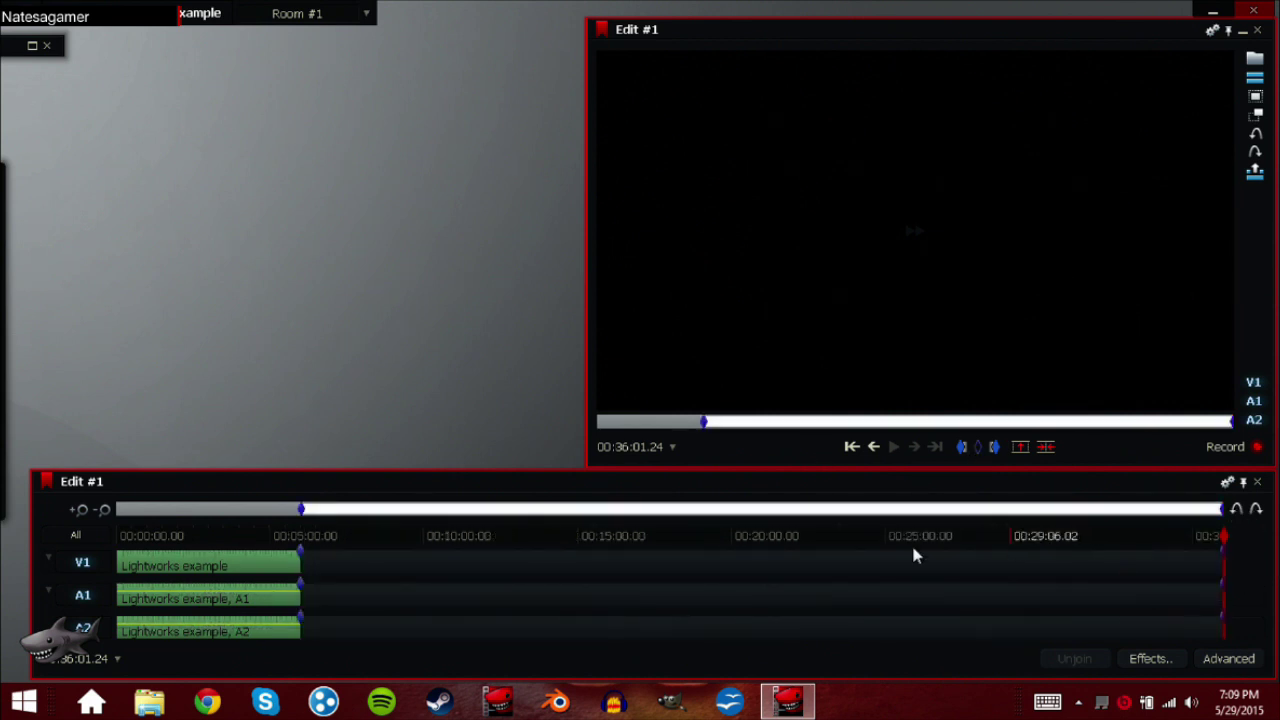
pyautogui.click(978, 452)
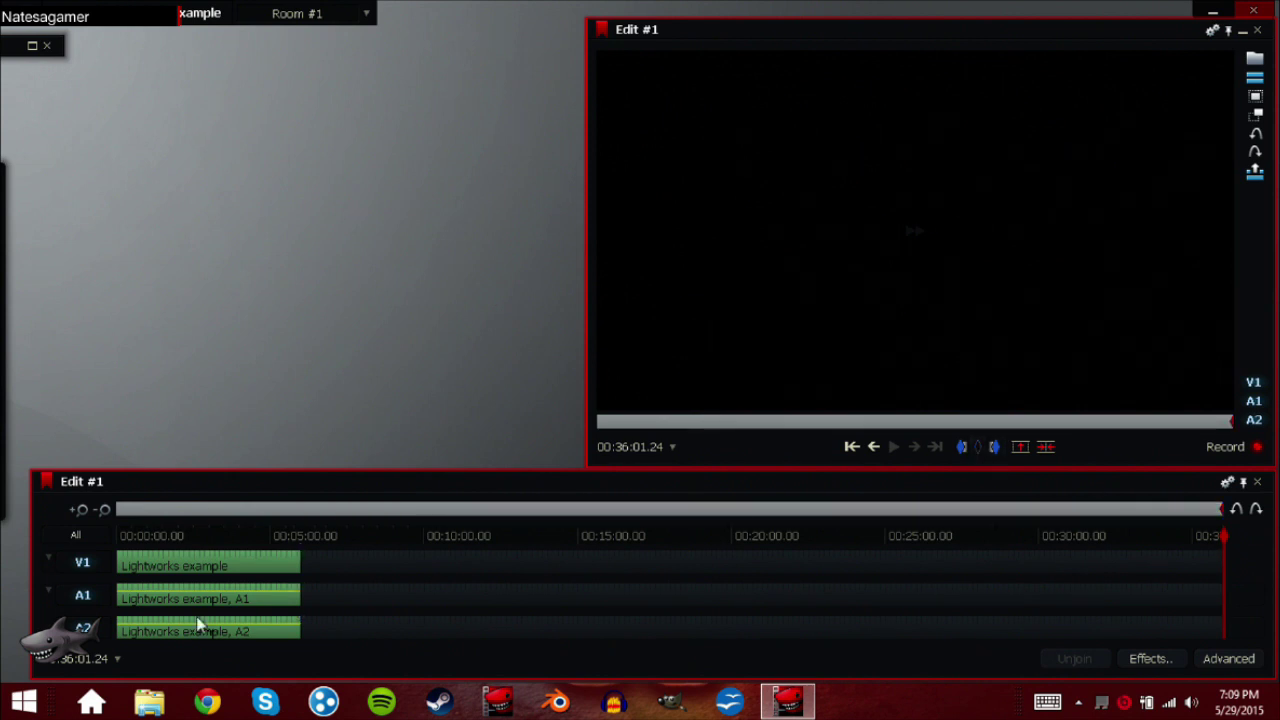
# - Toggle the A2 audio track off and back on, undoing the stray change
pyautogui.click(84, 628)
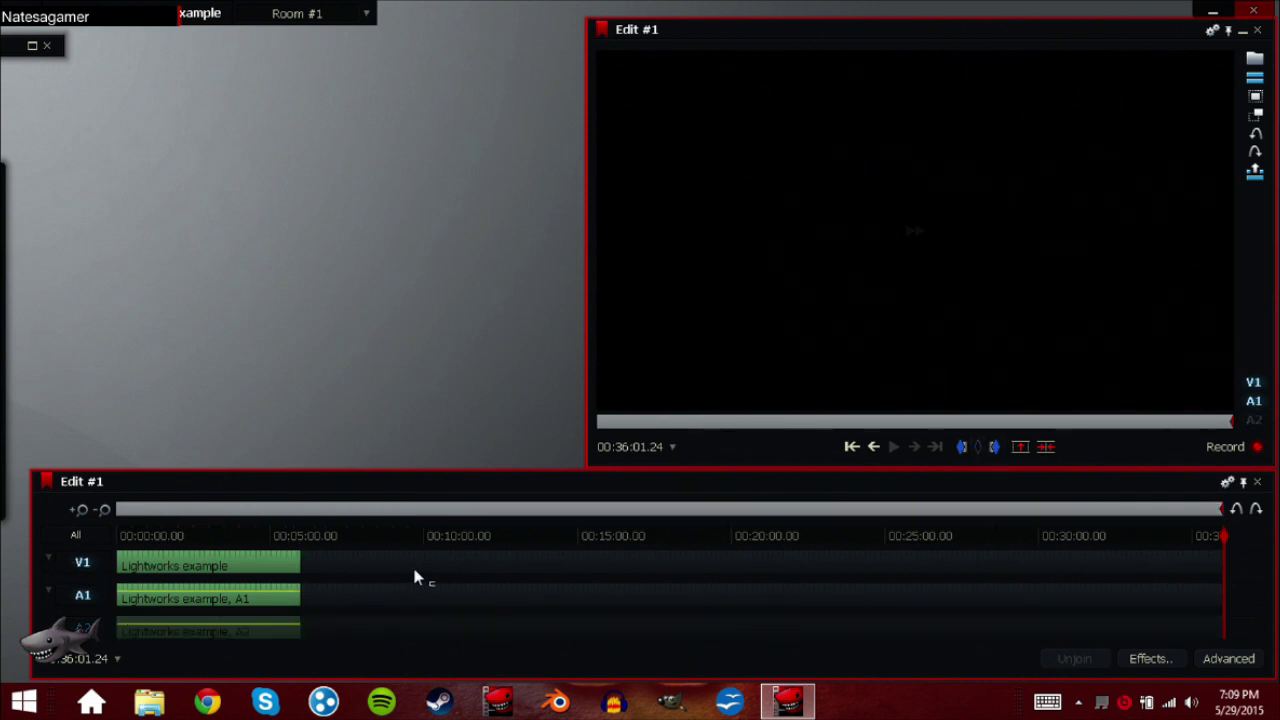
pyautogui.click(850, 447)
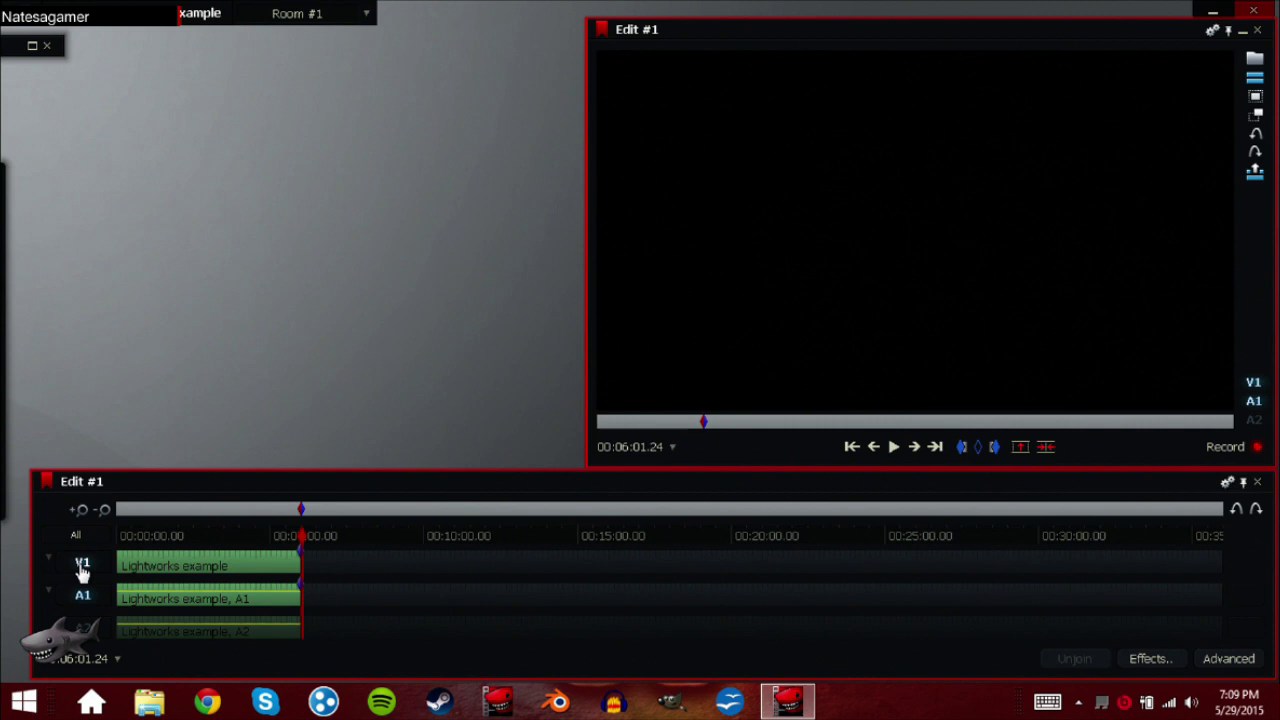
pyautogui.click(1046, 447)
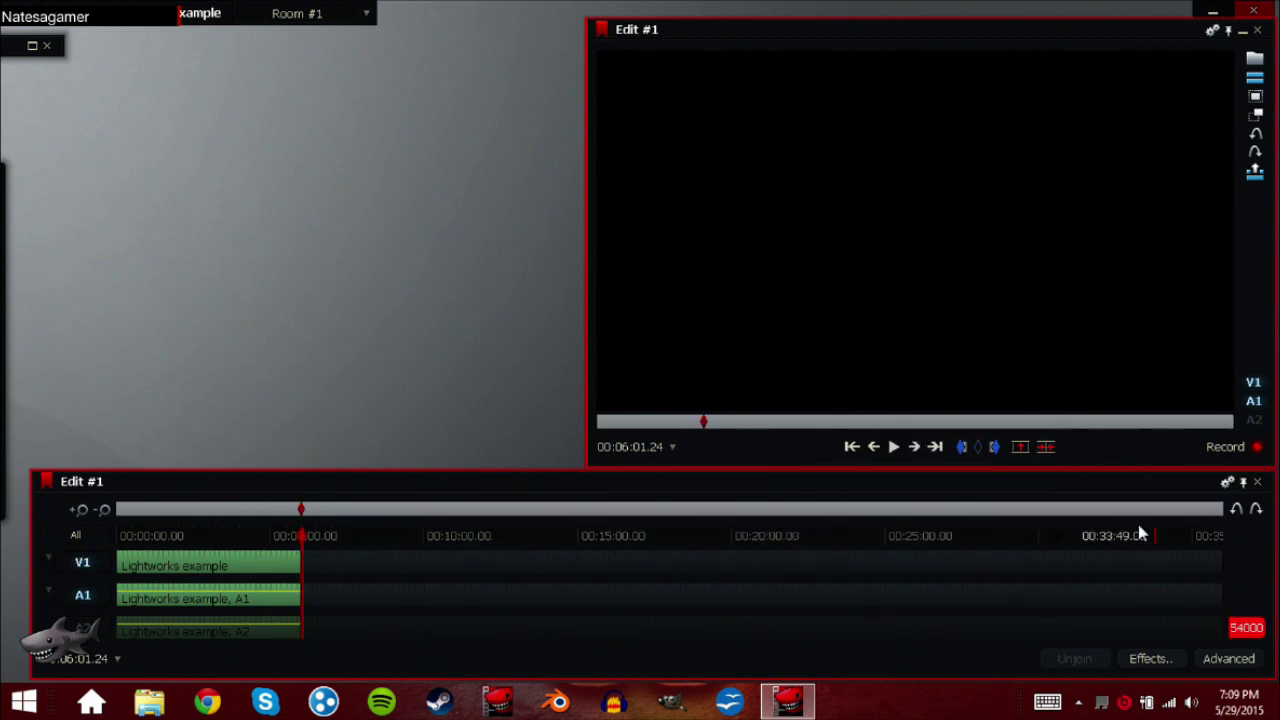
pyautogui.click(86, 628)
pyautogui.click(1238, 511)
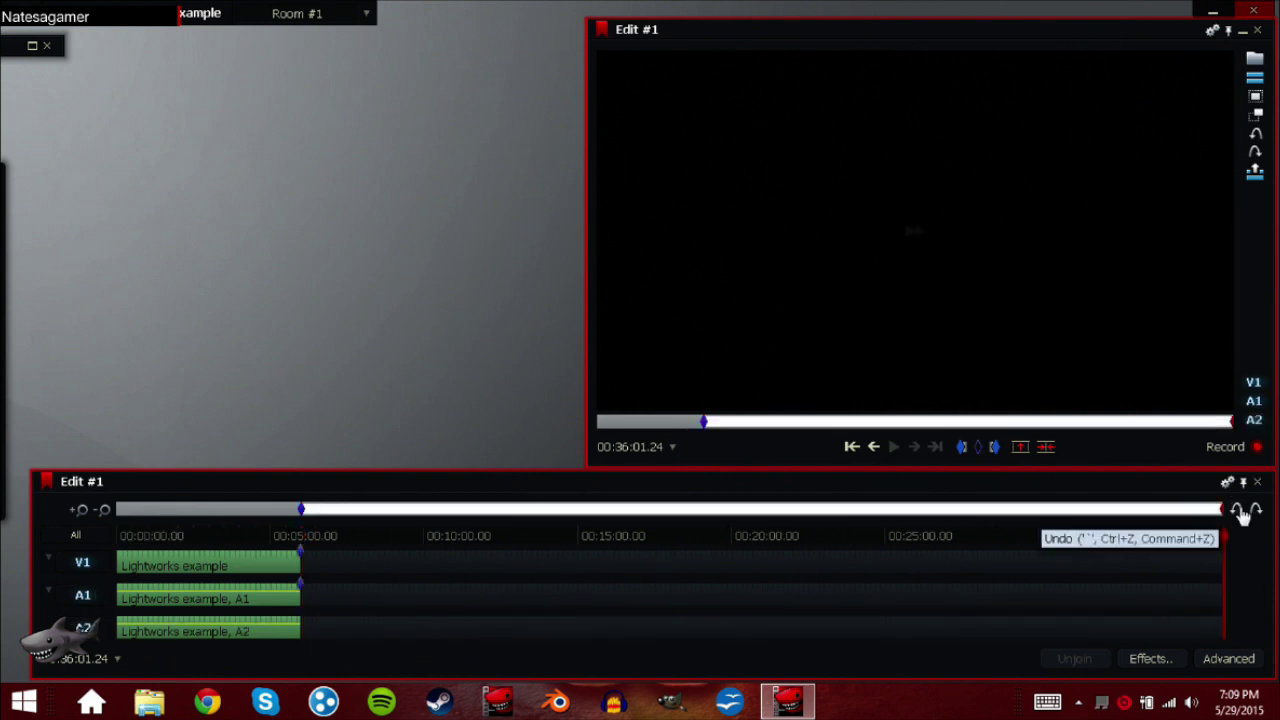
# - Mark from the clip end to the sequence end and delete it, ending at 00:06:01.24
pyautogui.click(847, 449)
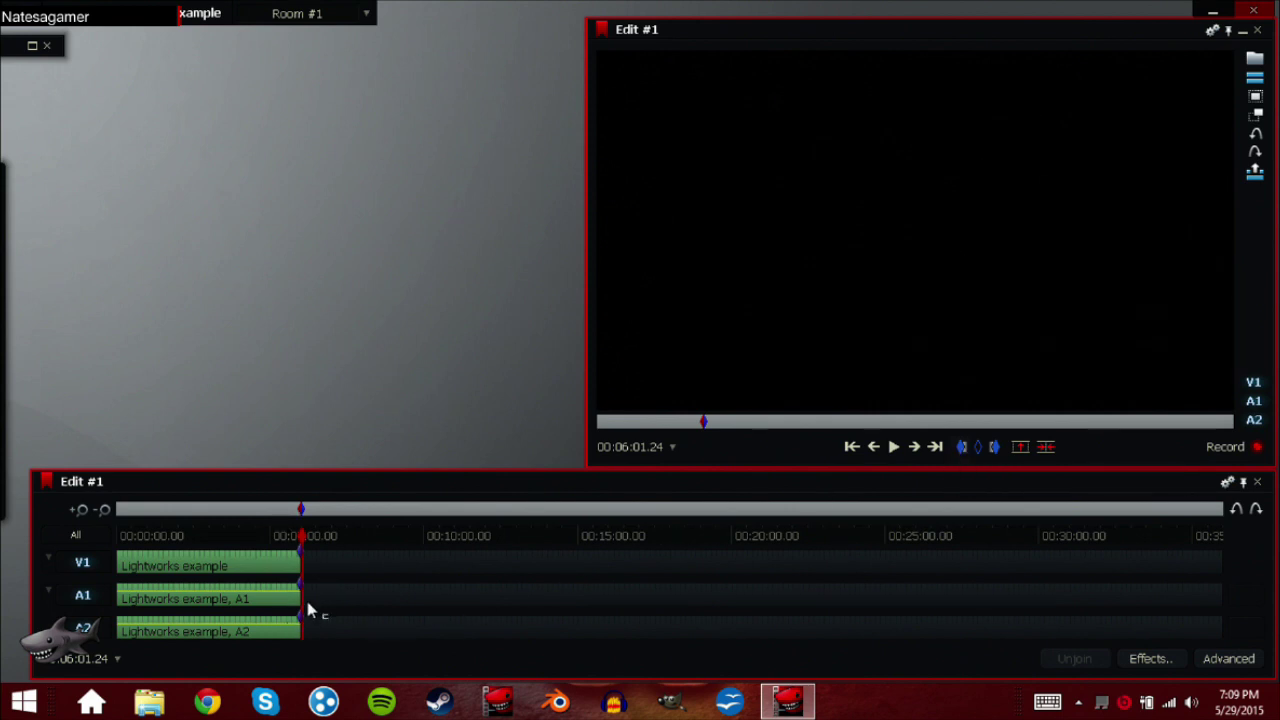
pyautogui.click(935, 447)
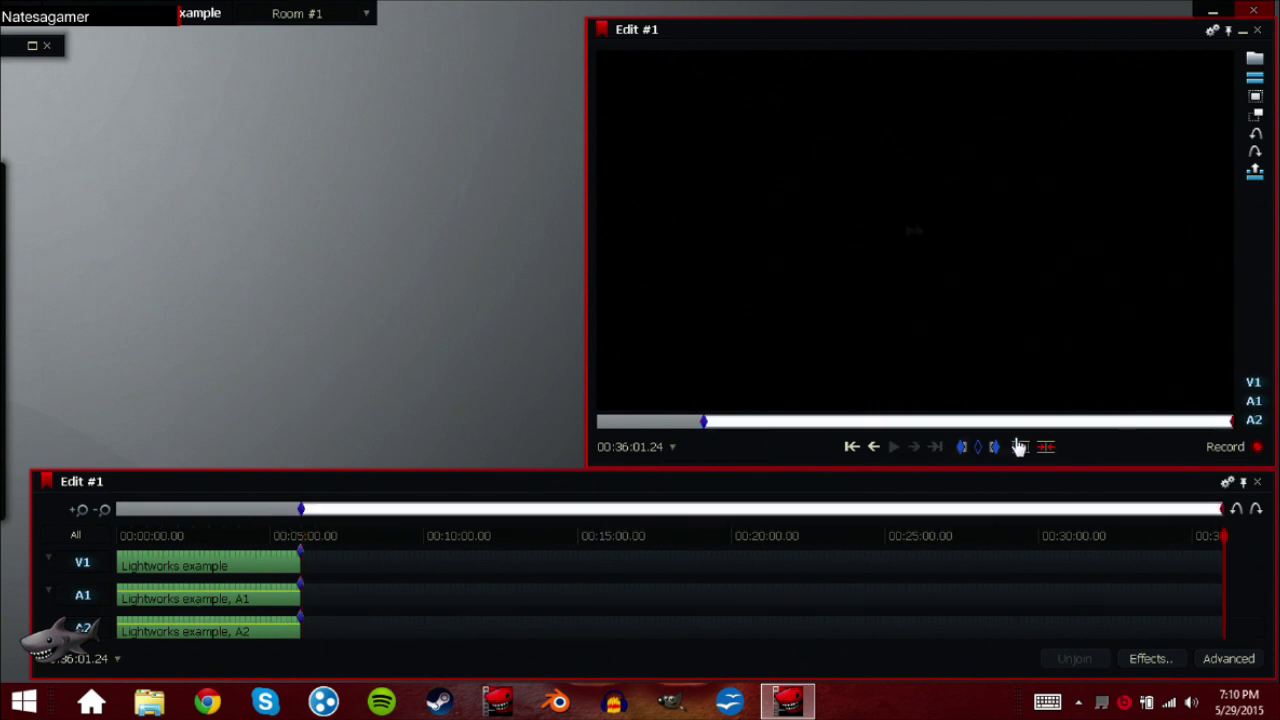
pyautogui.click(1046, 447)
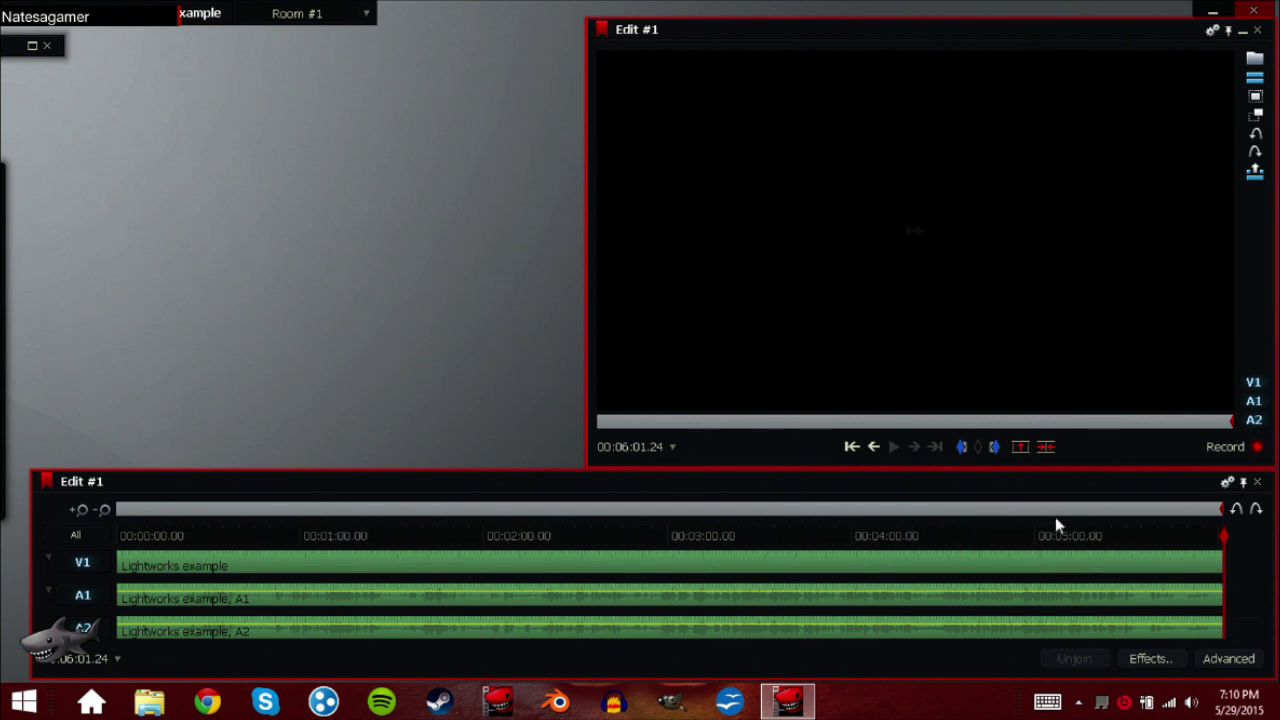
# - Play from the start and scrub to 00:00:22.29, where gameplay follows character select
pyautogui.click(381, 536)
pyautogui.moveTo(330, 540); pyautogui.dragTo(40, 528)
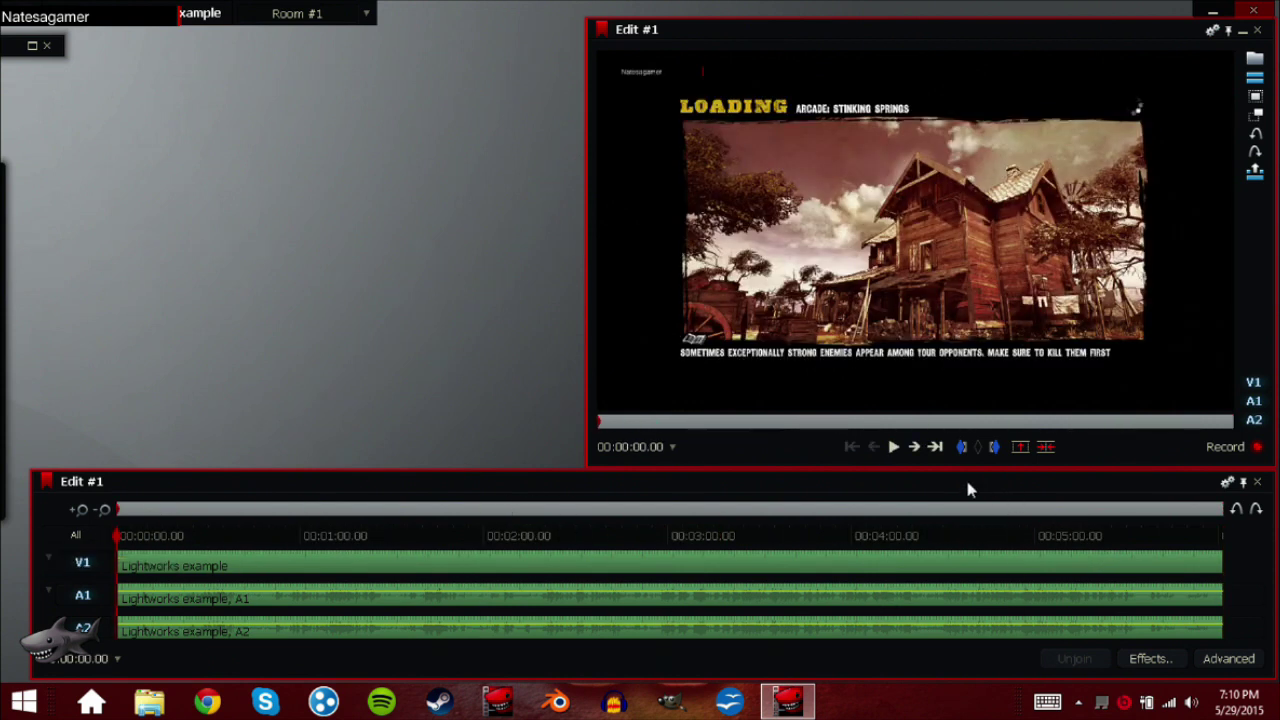
pyautogui.click(894, 447)
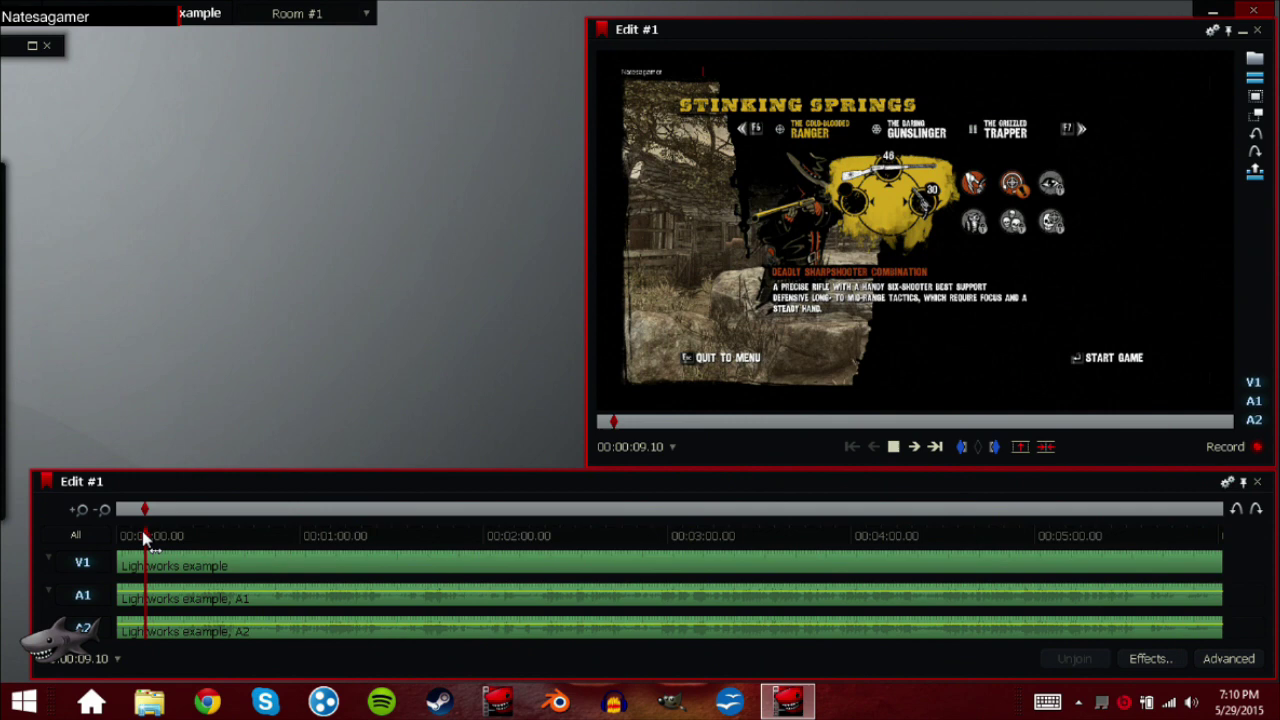
pyautogui.press('space')
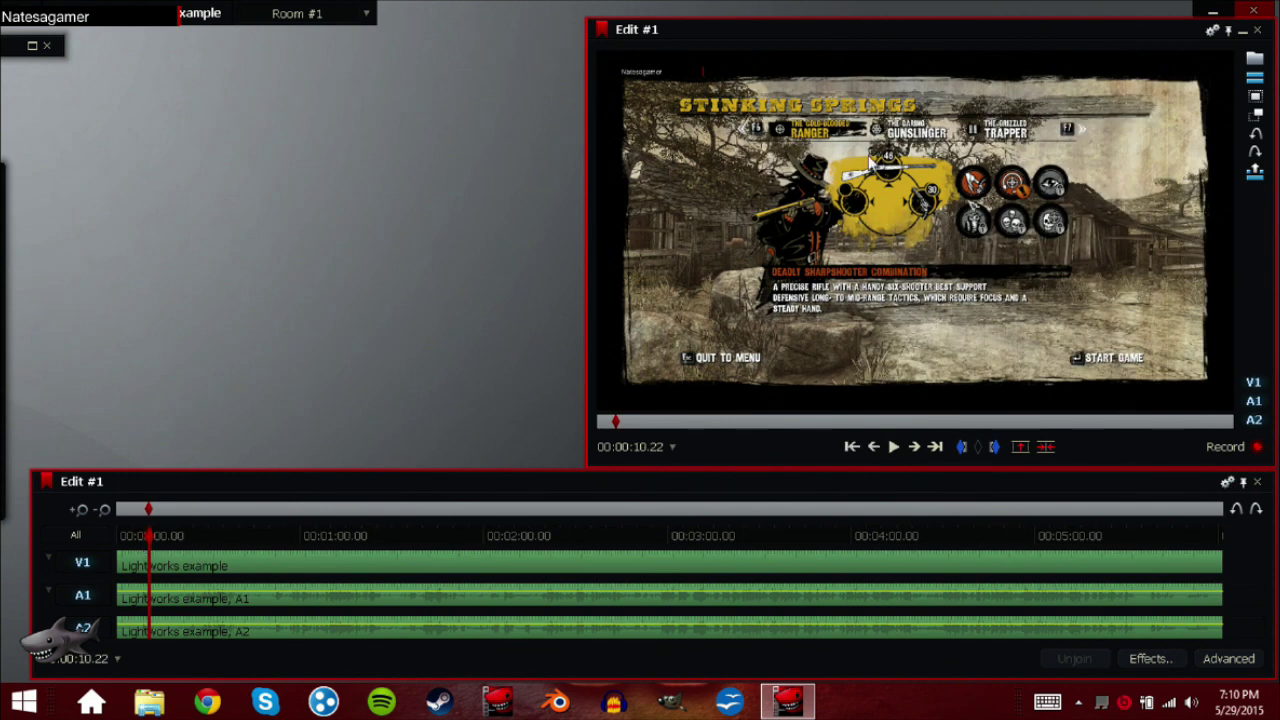
pyautogui.moveTo(150, 537)
pyautogui.mouseDown()
pyautogui.moveTo(197, 540)
pyautogui.moveTo(186, 541)
pyautogui.mouseUp()
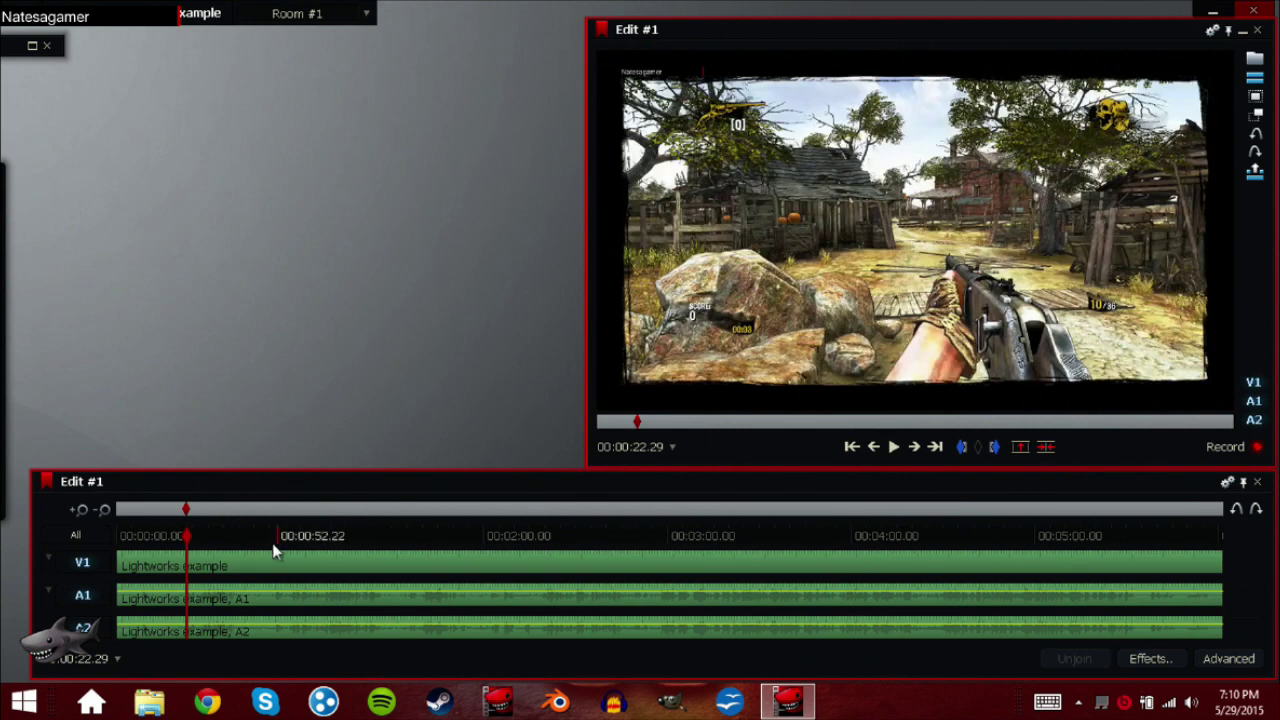
# - Cut at the gameplay start, drag the opening section off, and slide the remaining clips to 00:00:00.00
pyautogui.click(1046, 450)
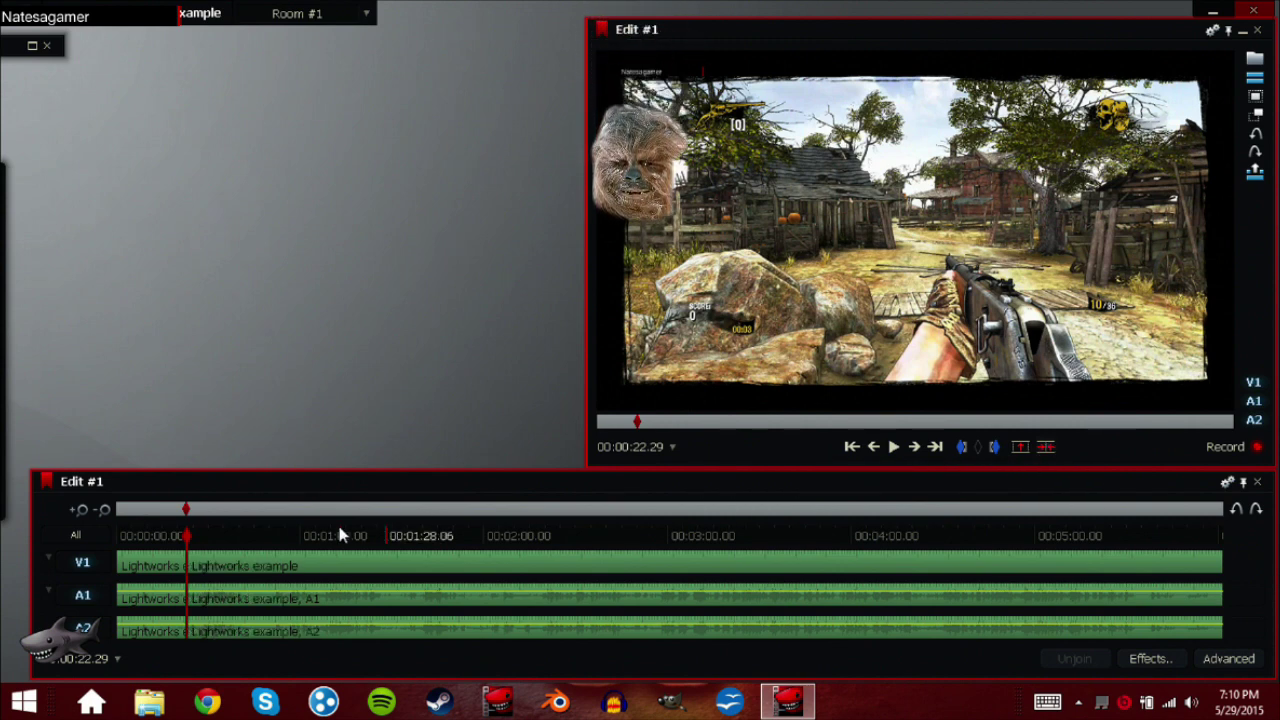
pyautogui.moveTo(186, 540); pyautogui.dragTo(163, 550)
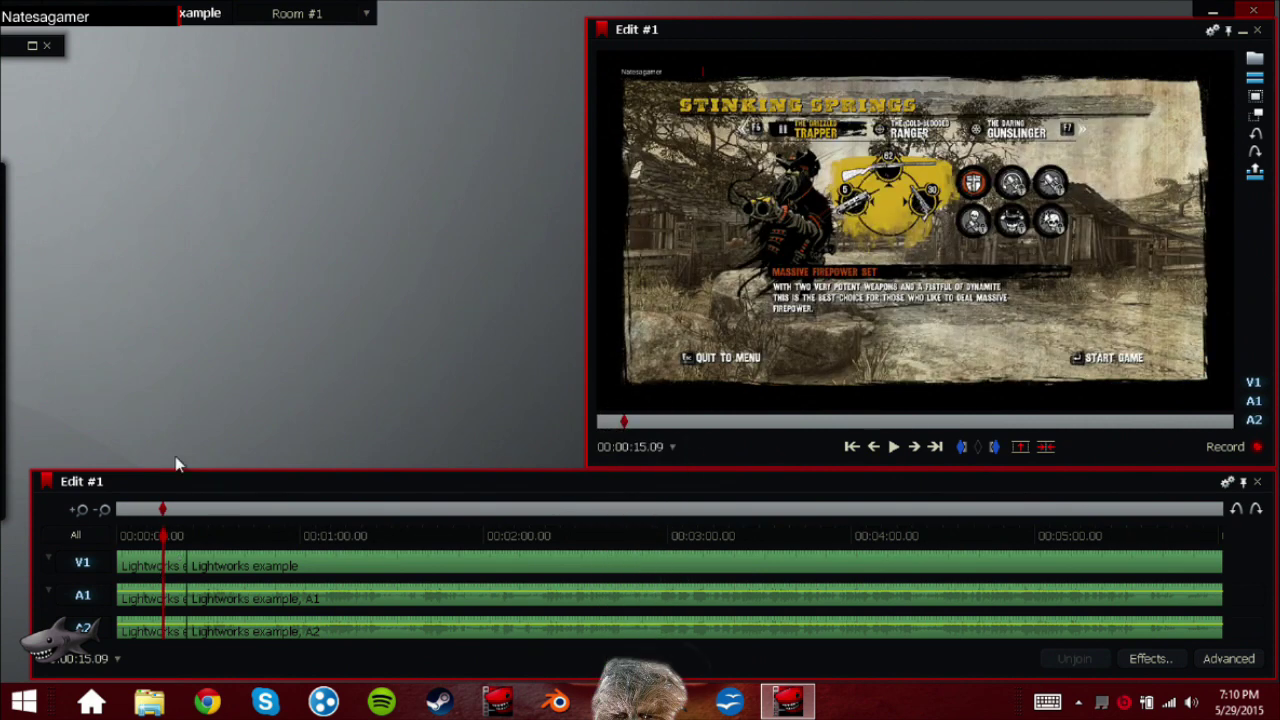
pyautogui.moveTo(155, 575); pyautogui.dragTo(206, 214)
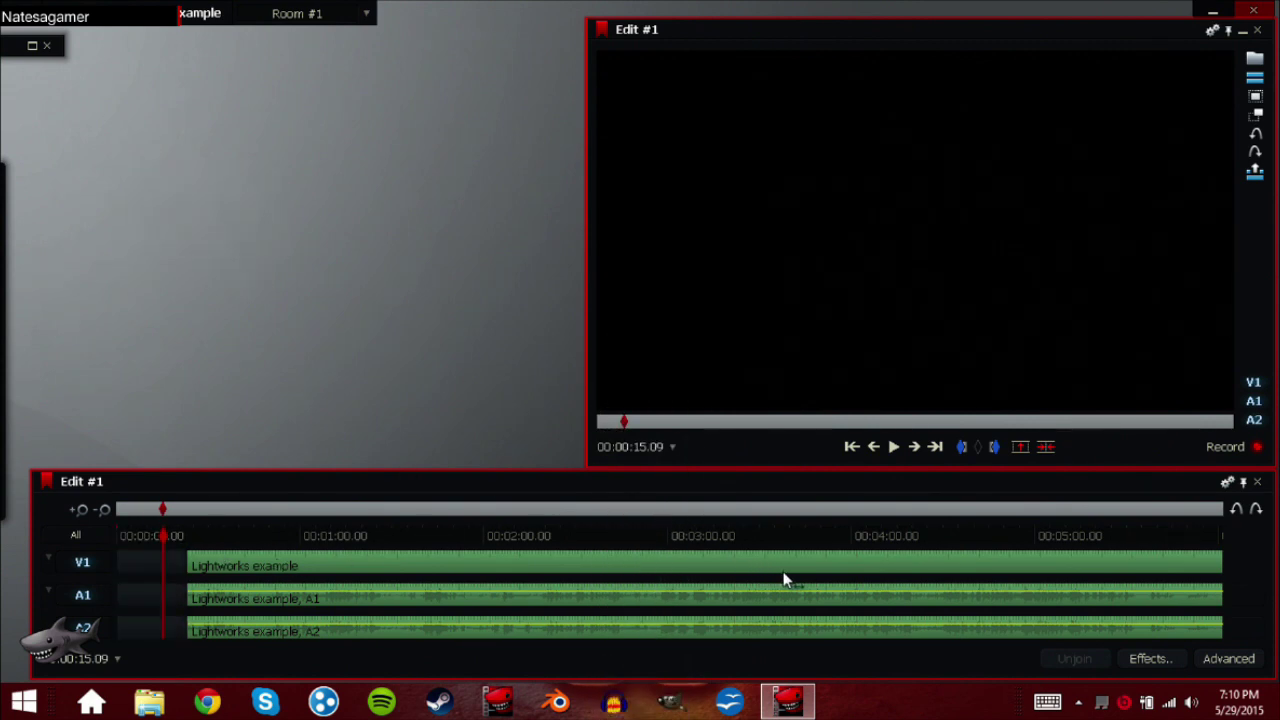
pyautogui.moveTo(897, 569); pyautogui.dragTo(209, 543)
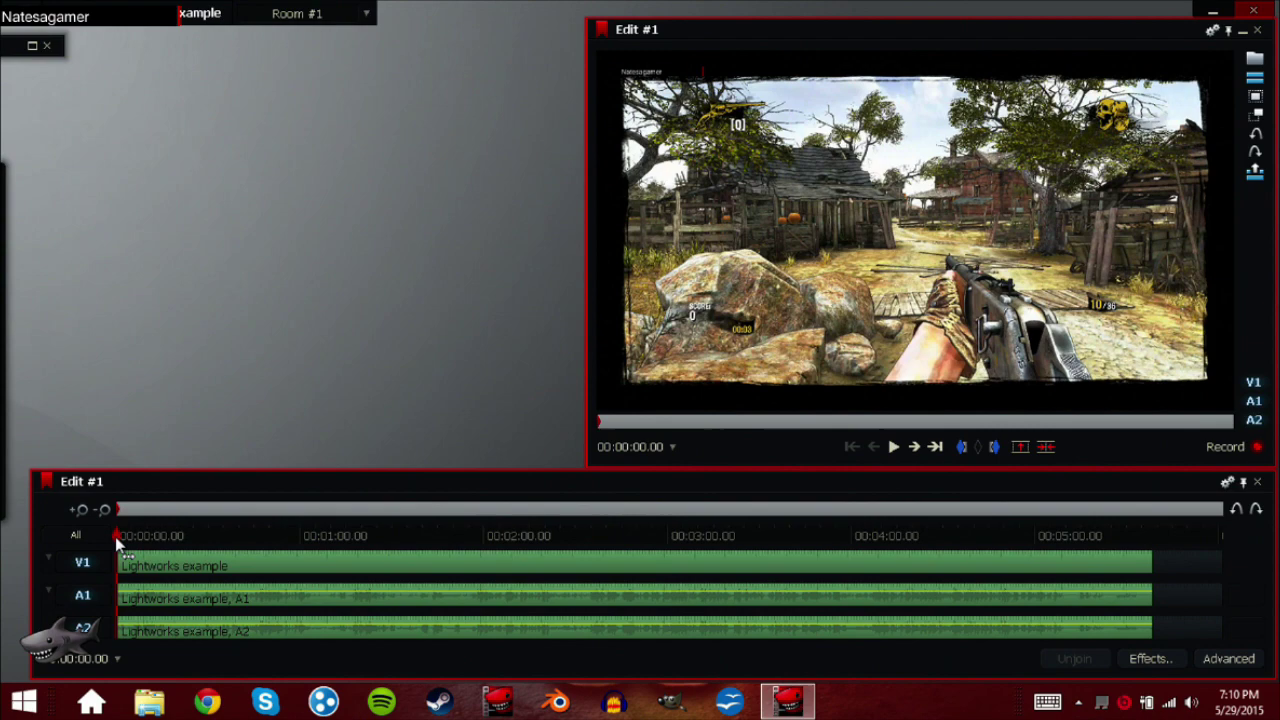
# - Scrub and play around 01:03 to find where the pause menu appears
pyautogui.moveTo(115, 536); pyautogui.dragTo(364, 540)
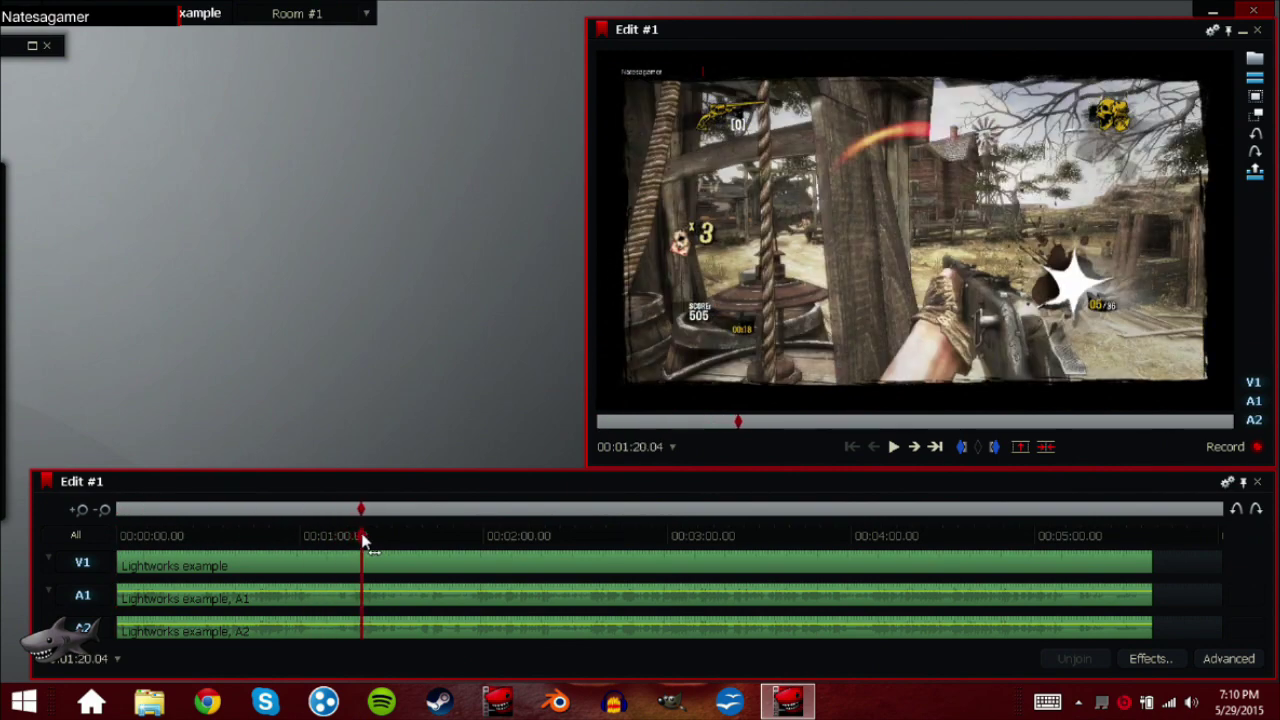
pyautogui.moveTo(364, 540); pyautogui.dragTo(326, 540)
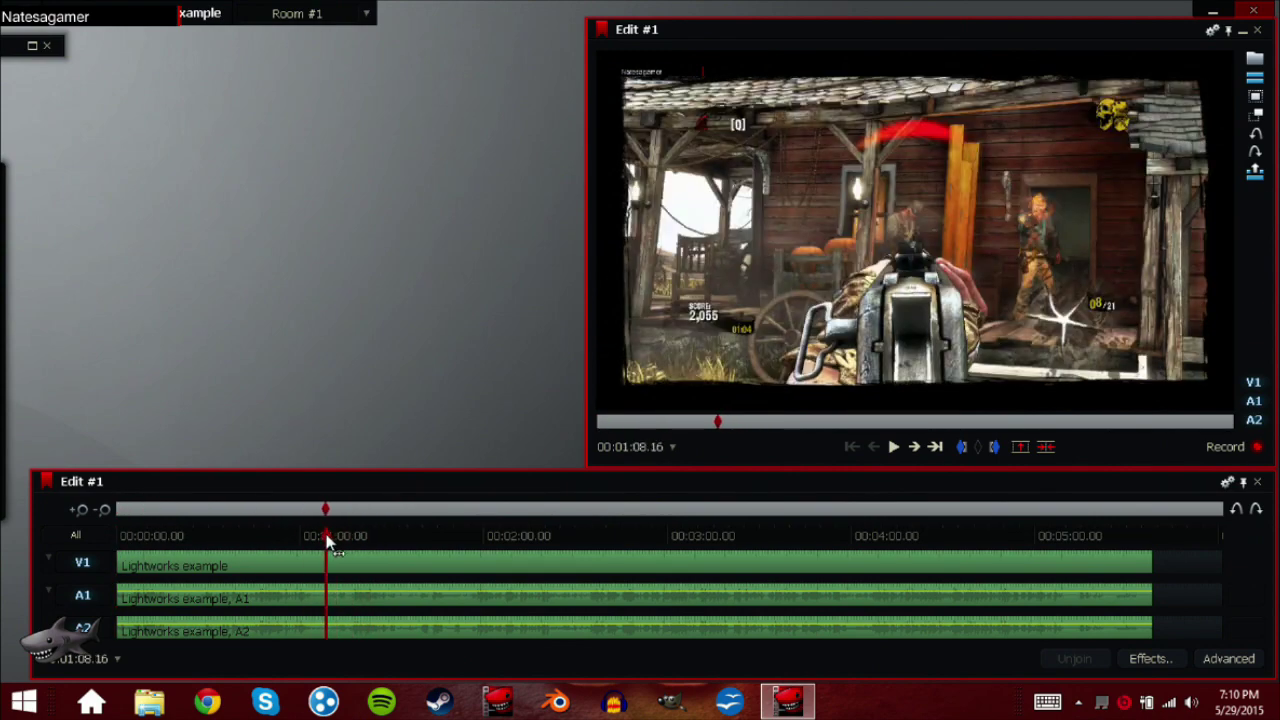
pyautogui.click(894, 448)
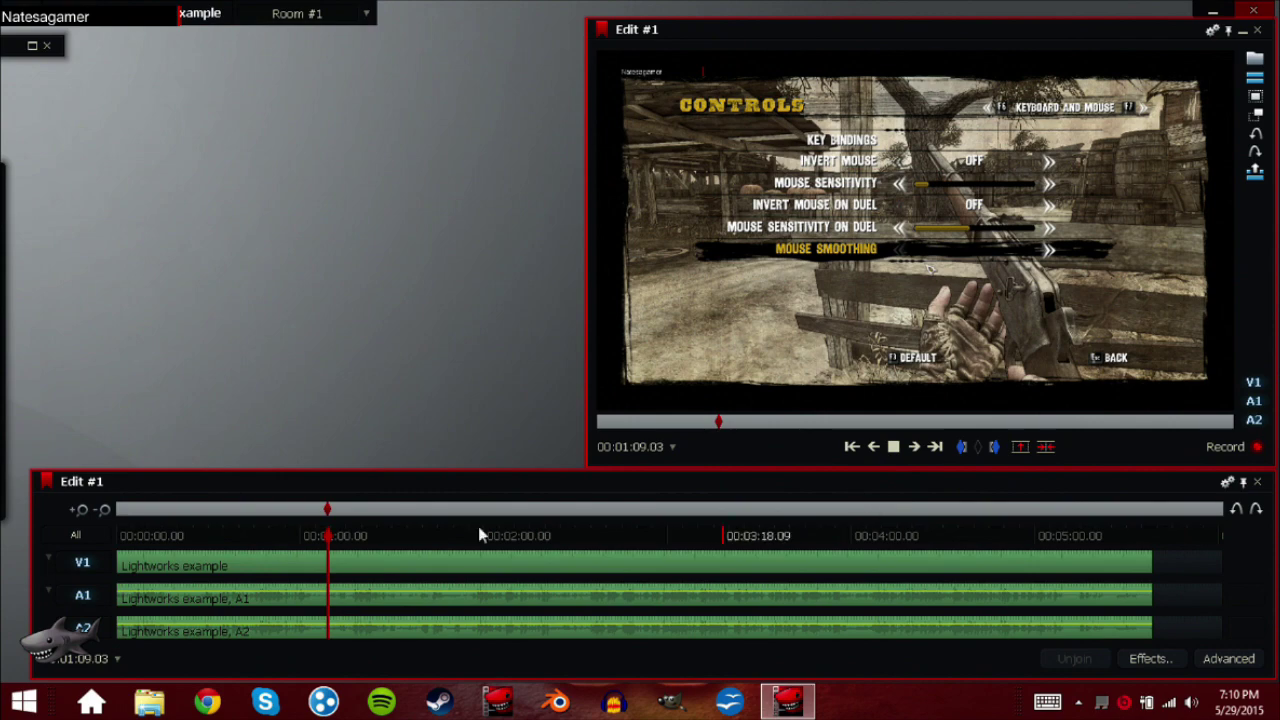
pyautogui.click(310, 535)
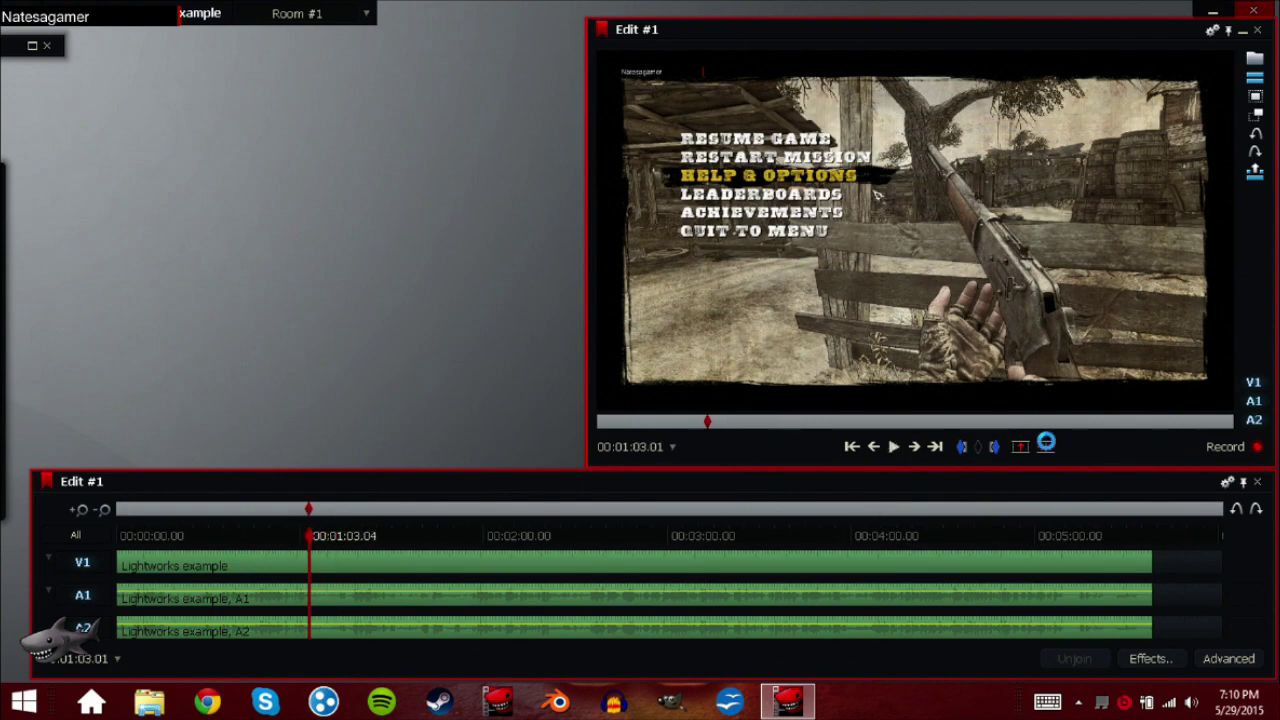
pyautogui.click(894, 447)
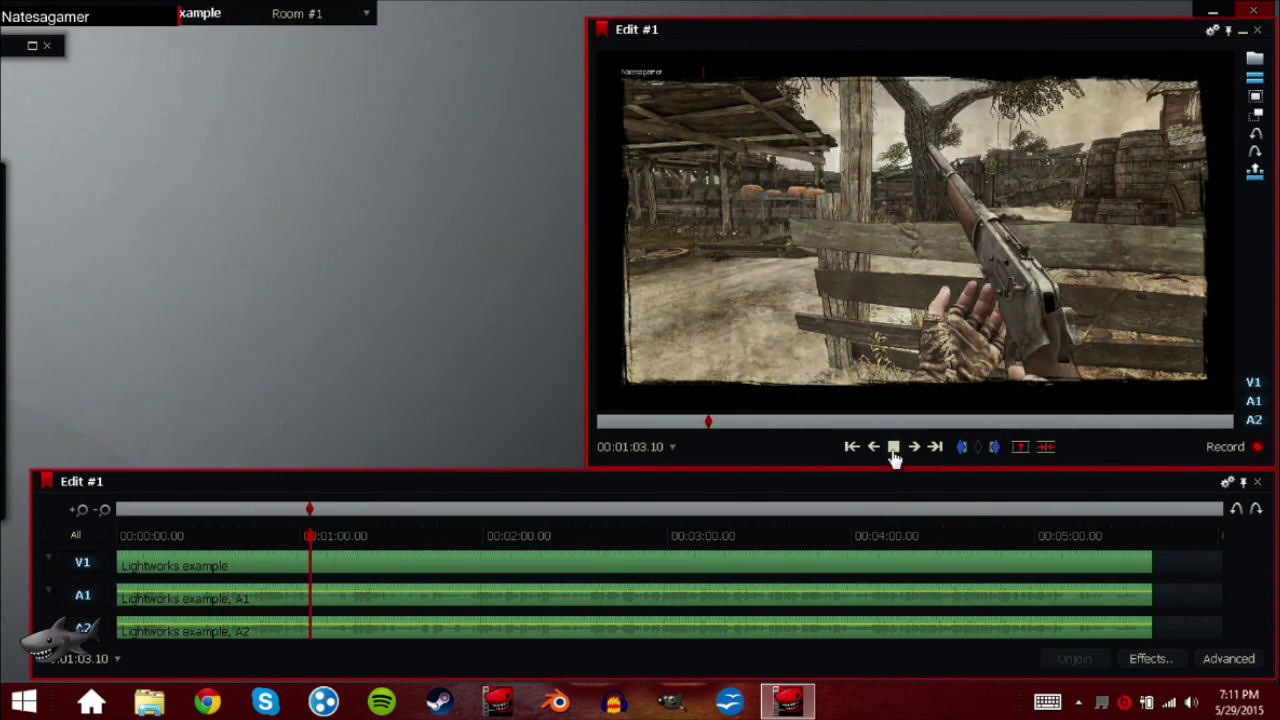
pyautogui.click(894, 448)
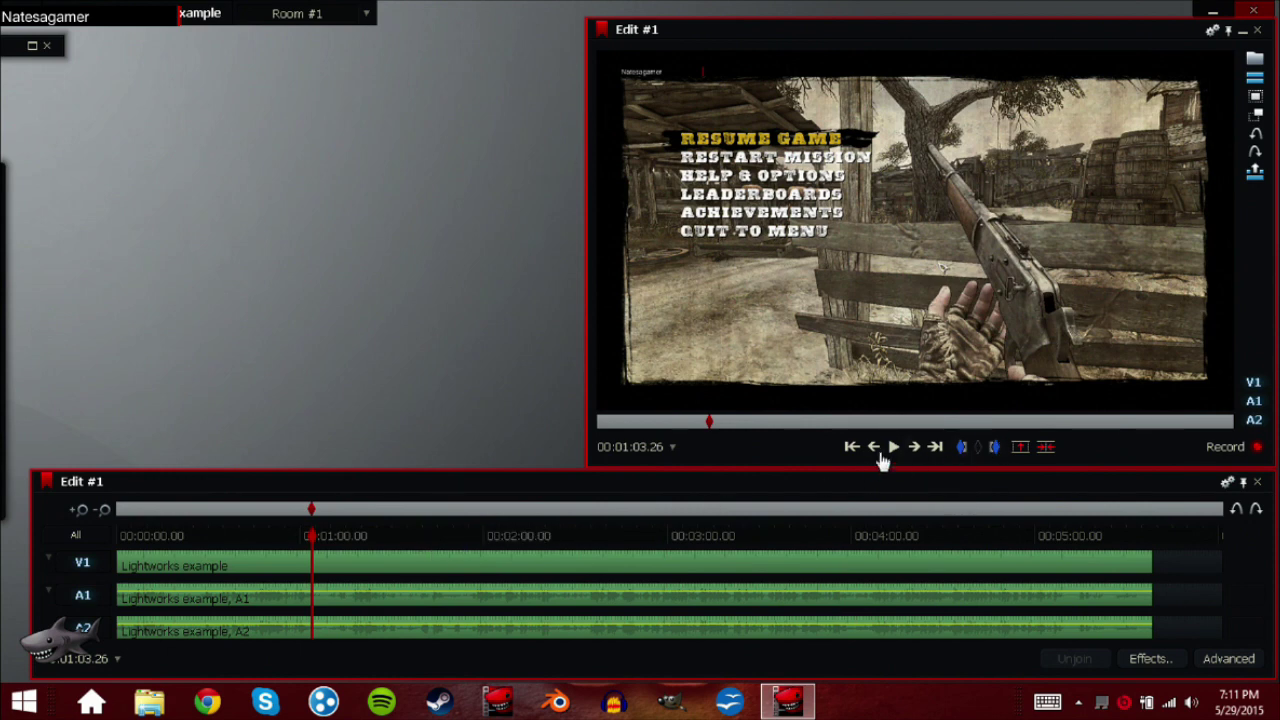
# - Step frame by frame to 00:01:03.07 and set the in mark there
pyautogui.click(878, 450)
pyautogui.click(878, 450)
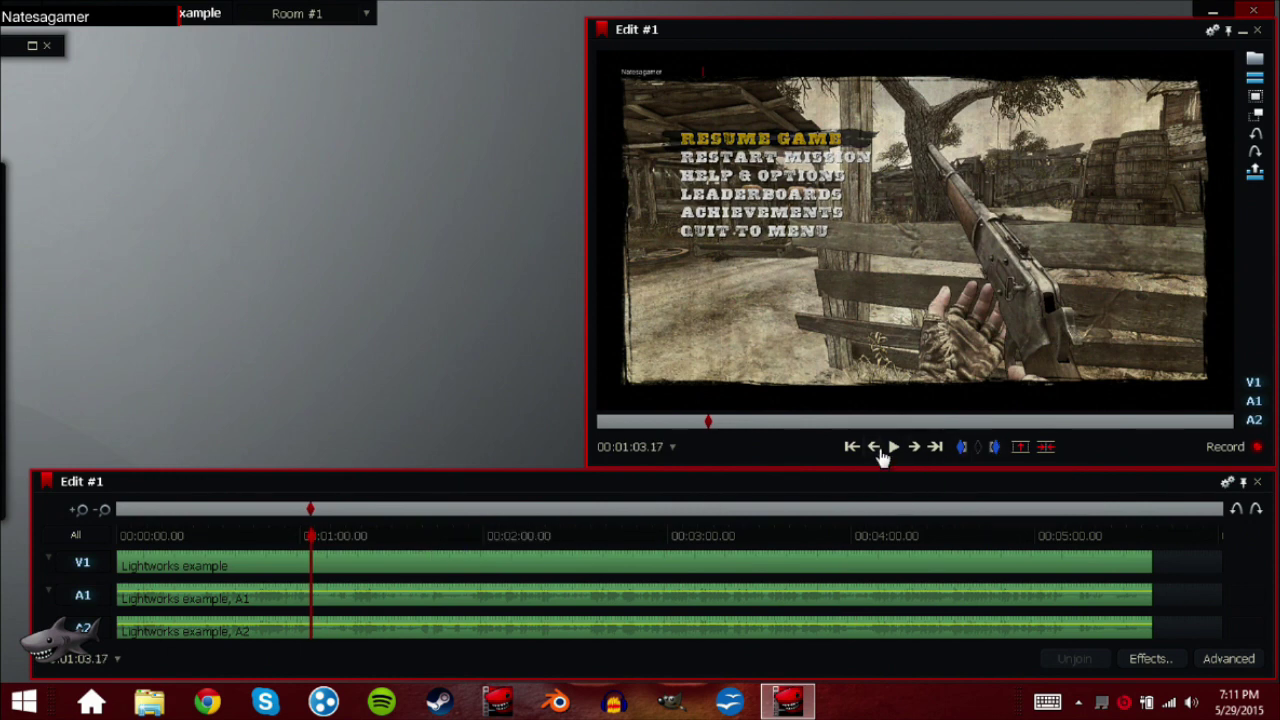
pyautogui.click(878, 450)
pyautogui.click(880, 450)
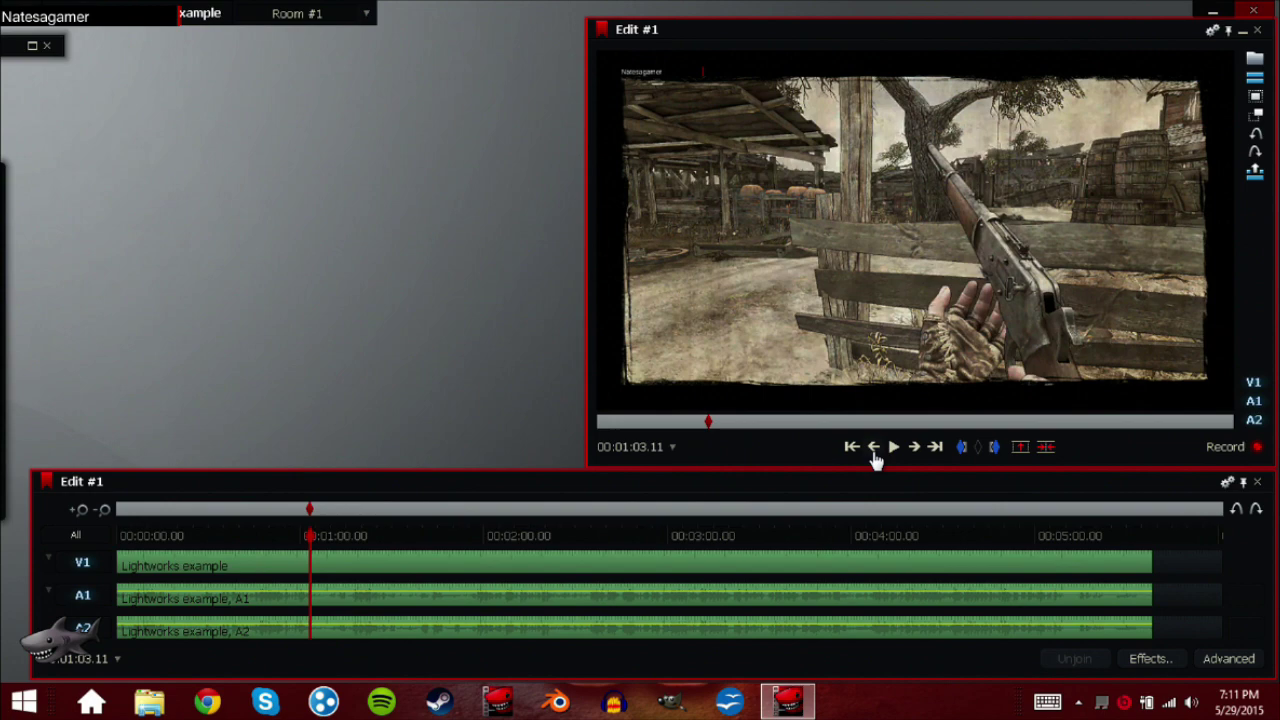
pyautogui.click(874, 450)
pyautogui.click(874, 450)
pyautogui.click(874, 450)
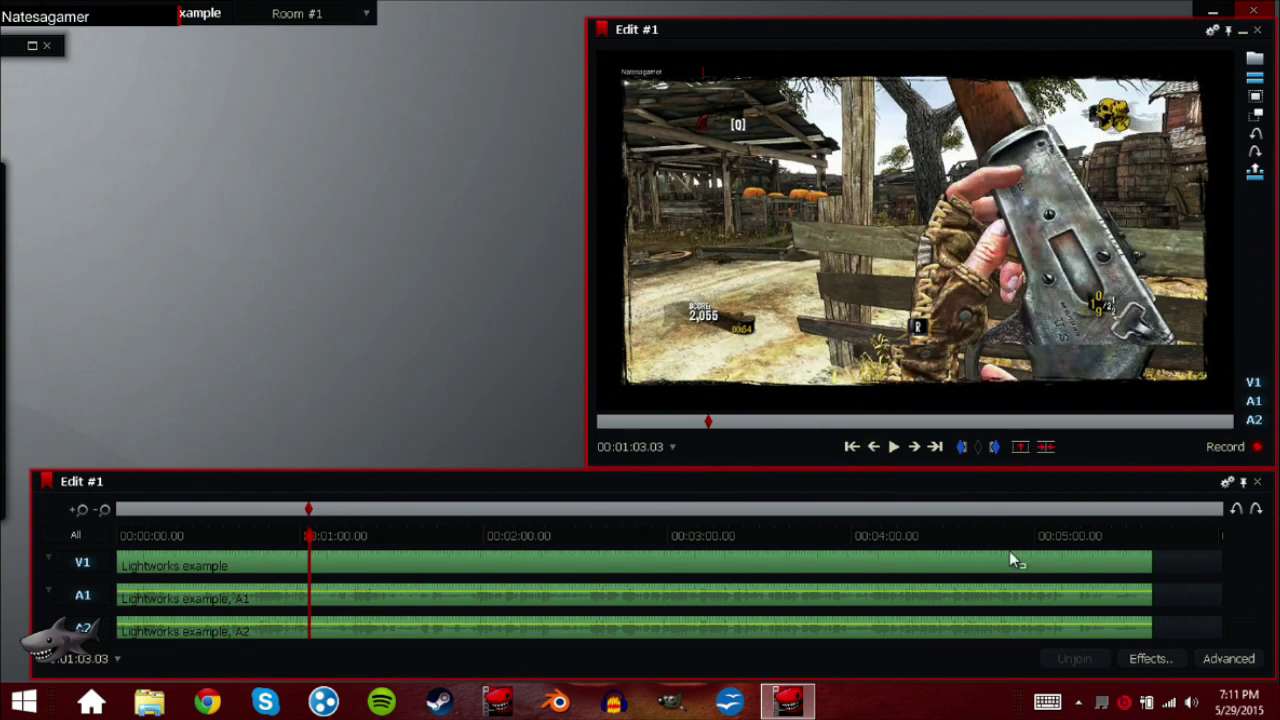
pyautogui.click(914, 450)
pyautogui.click(914, 450)
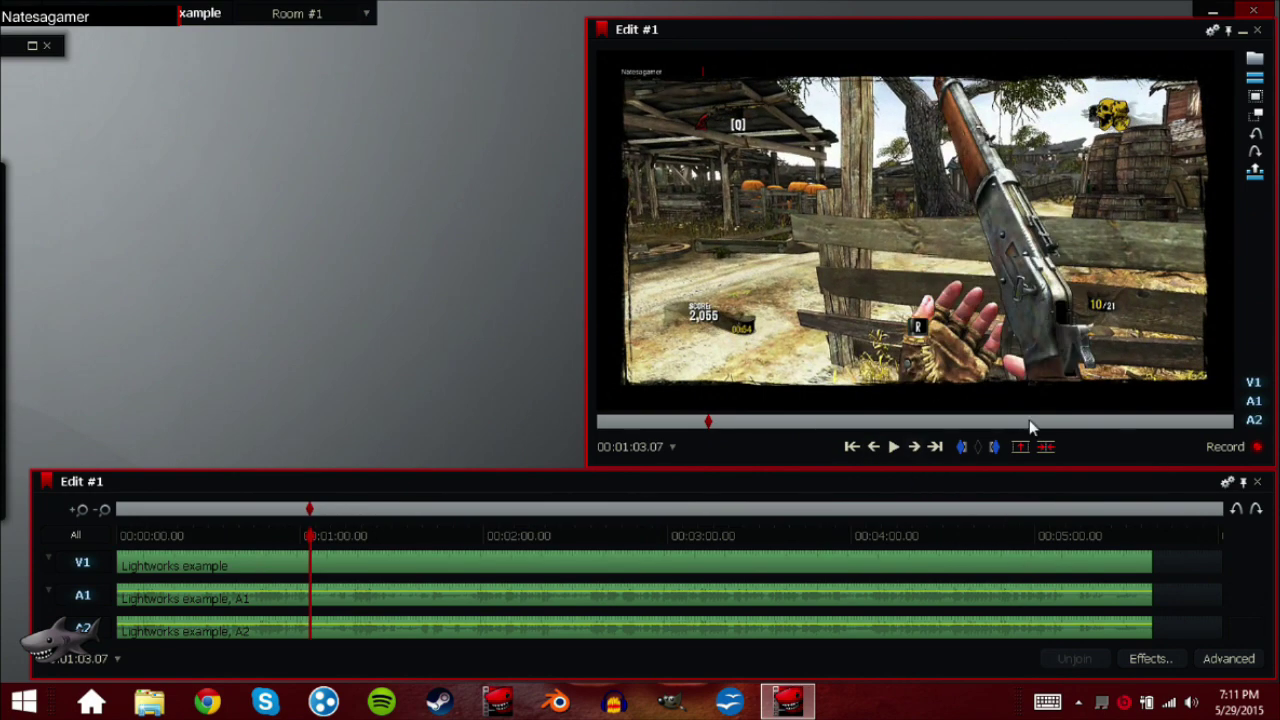
pyautogui.click(960, 450)
# - Remove the pause-menu footage after 01:03.07 up to where gameplay resumes, joining both sides
pyautogui.click(894, 448)
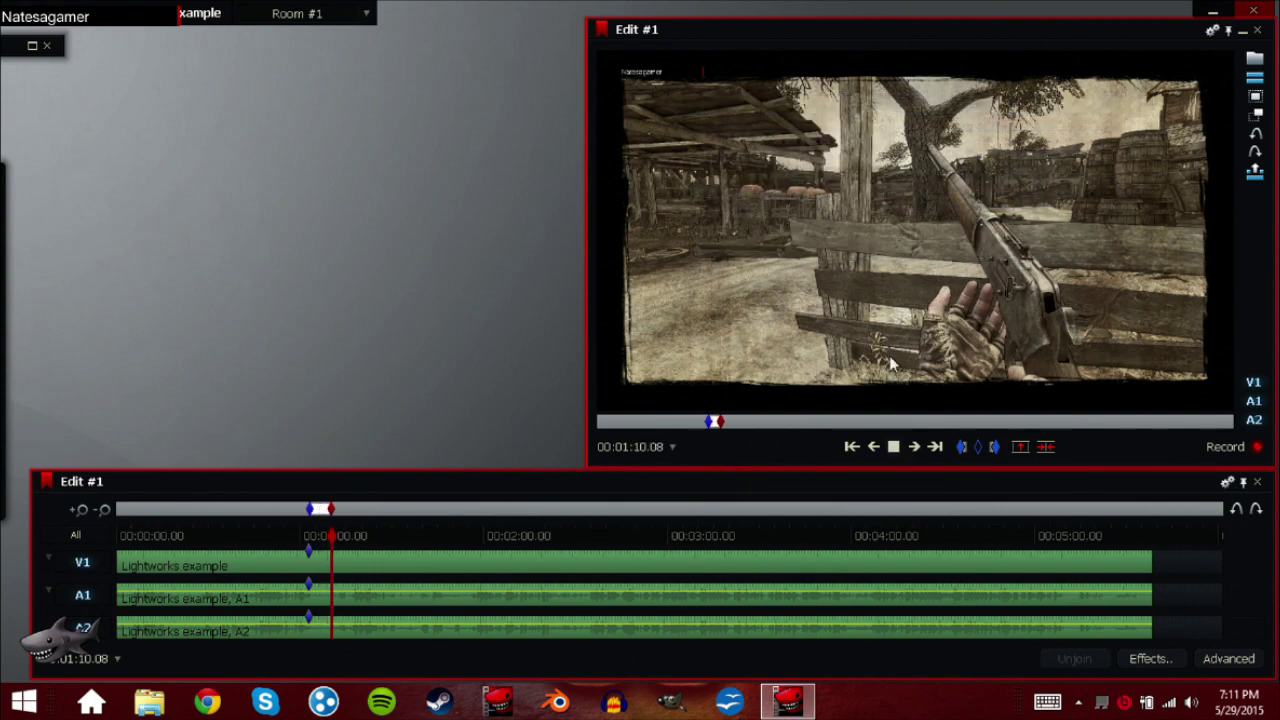
pyautogui.click(893, 447)
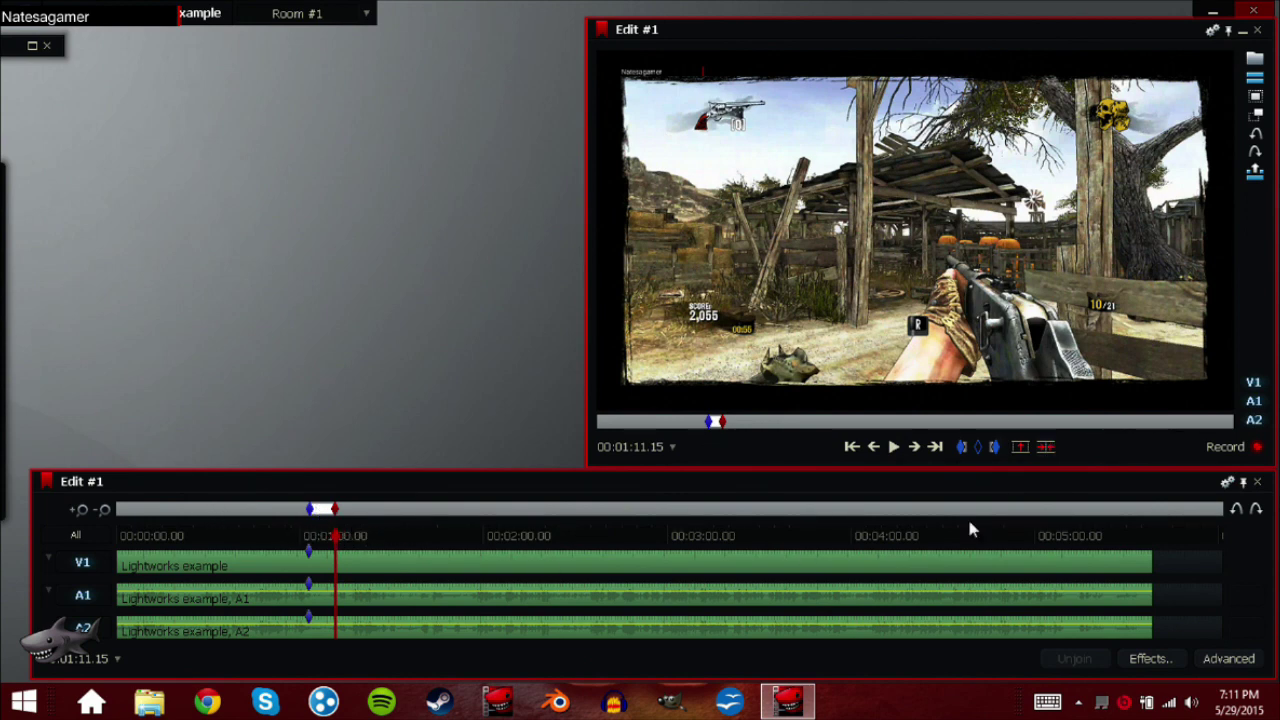
pyautogui.click(1045, 447)
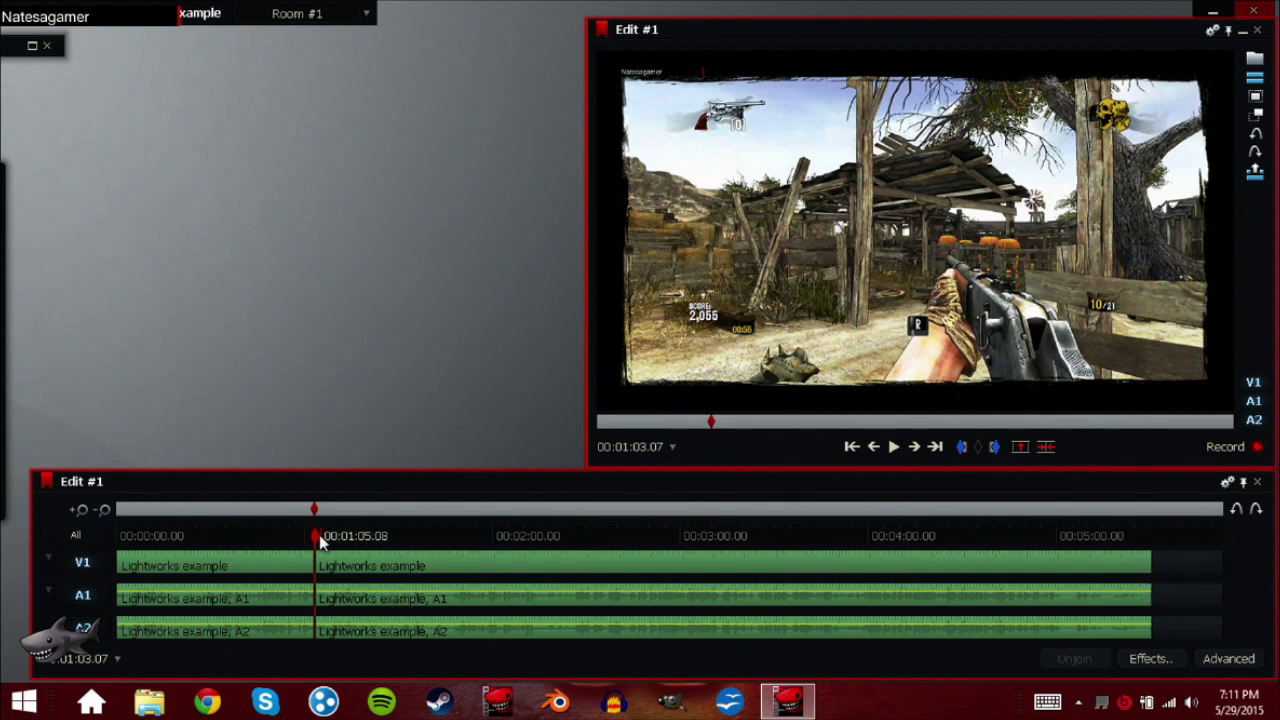
pyautogui.moveTo(320, 541); pyautogui.dragTo(480, 540)
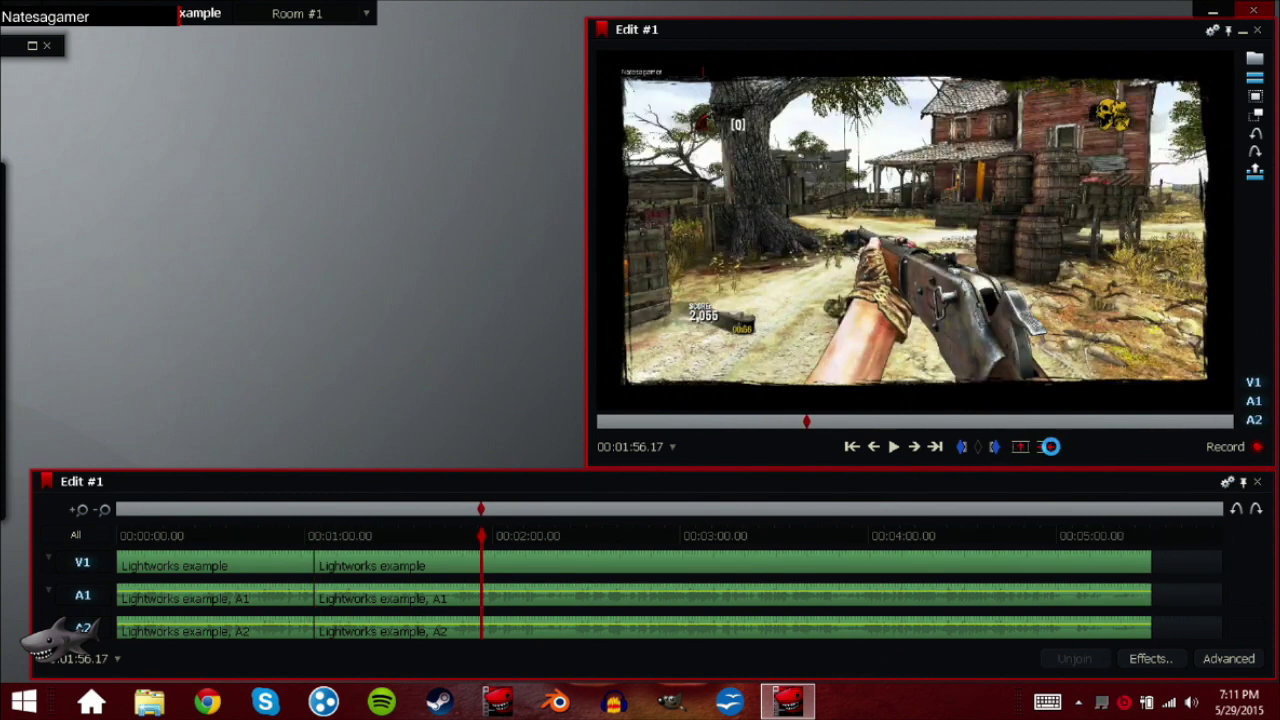
# - Mark the empty black tail from the clip's end to 00:05:53.16
pyautogui.click(1050, 447)
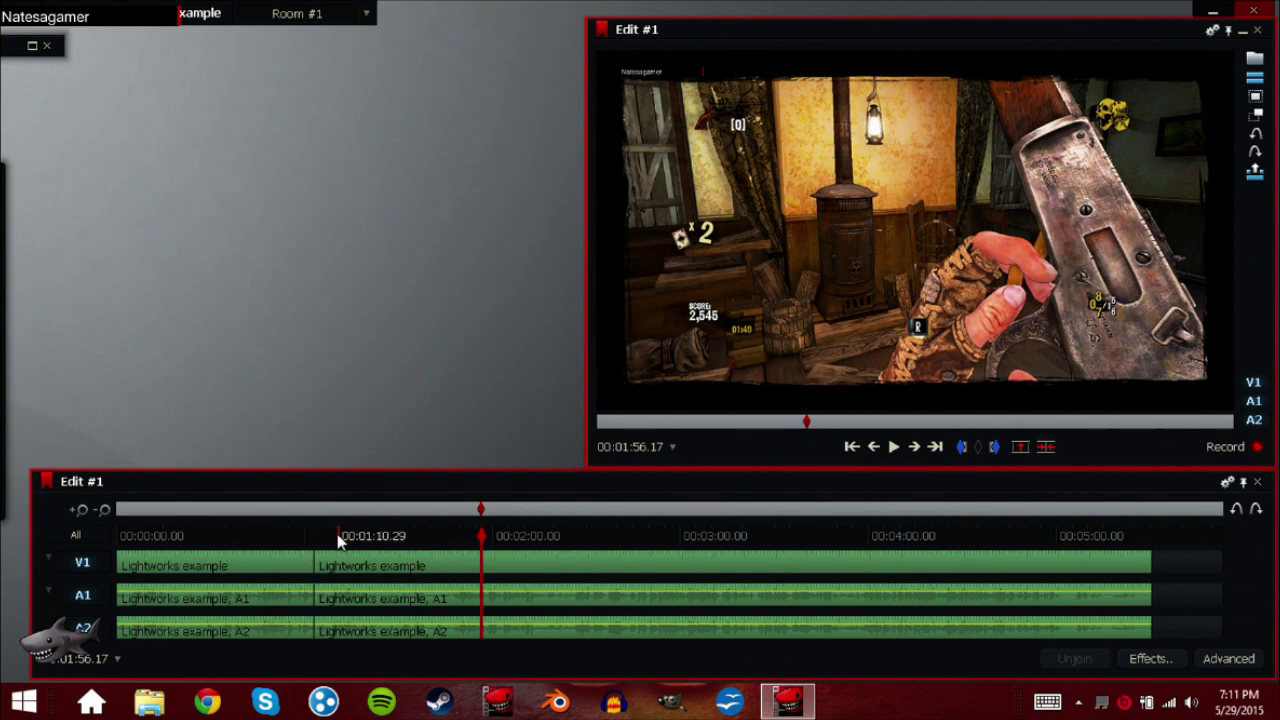
pyautogui.click(936, 449)
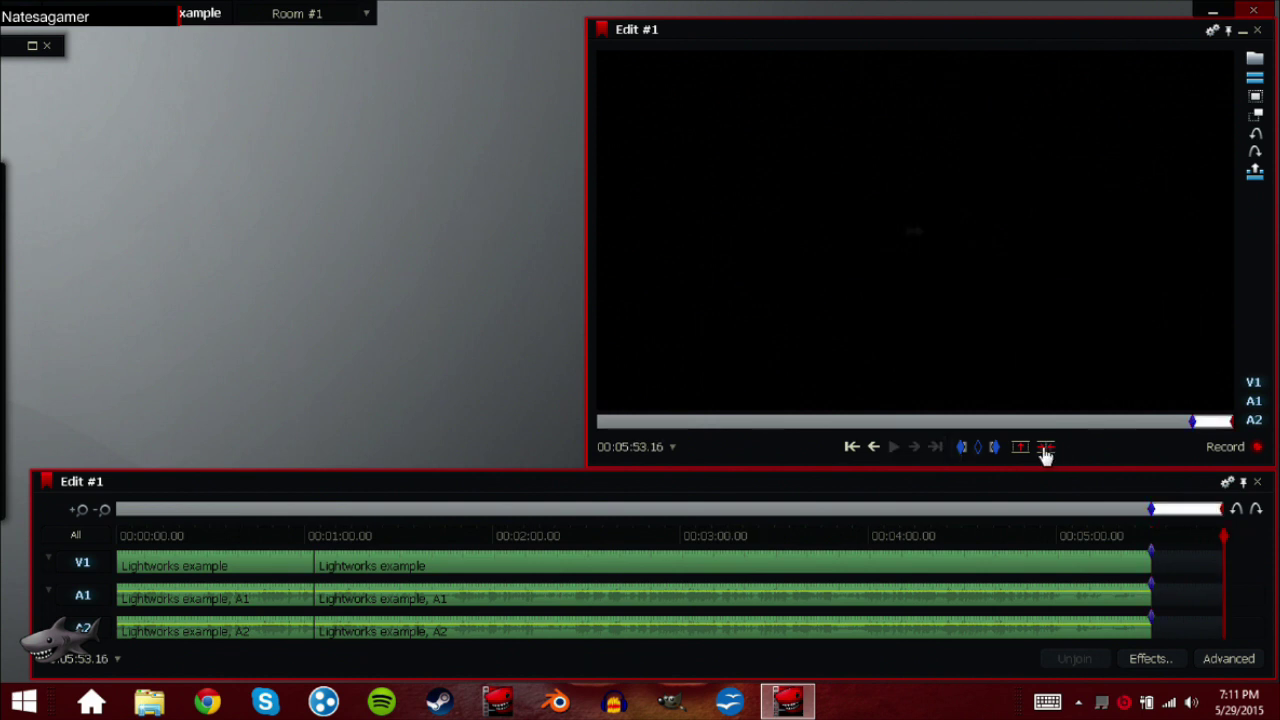